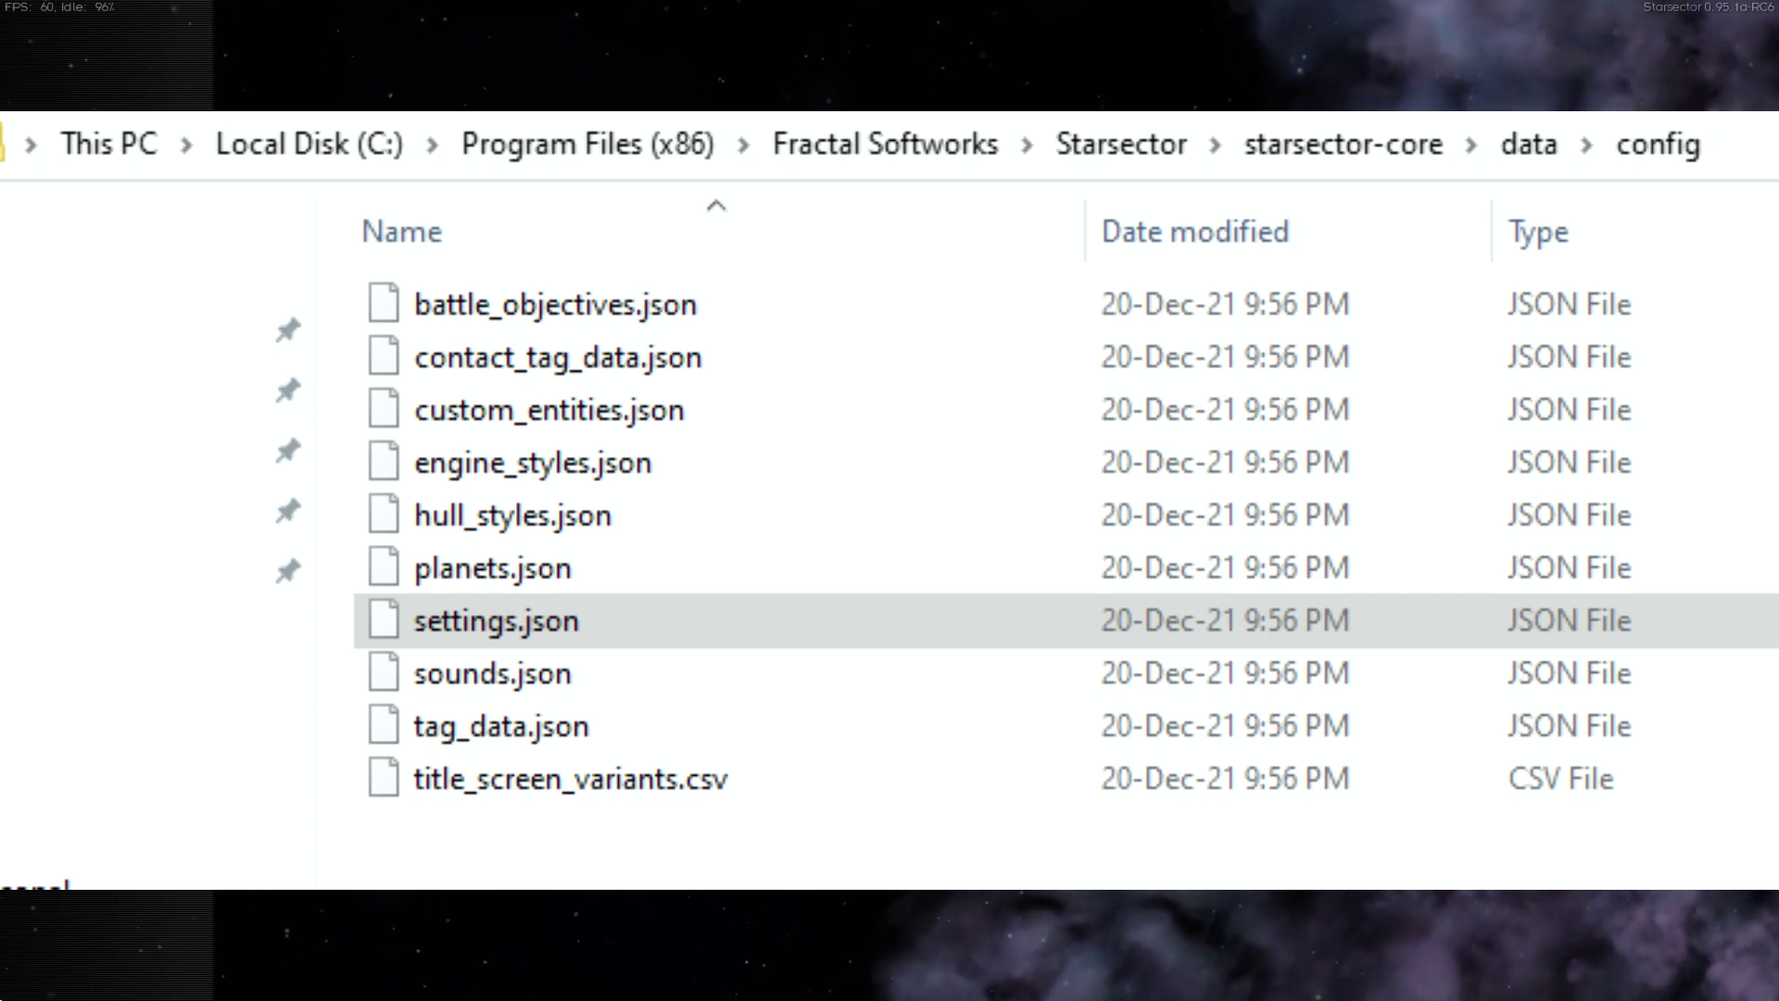
Switch to settings.json in WordPad and look through the whole file, from the launcher settings to the planet graphics entries.
key("alt+Tab")
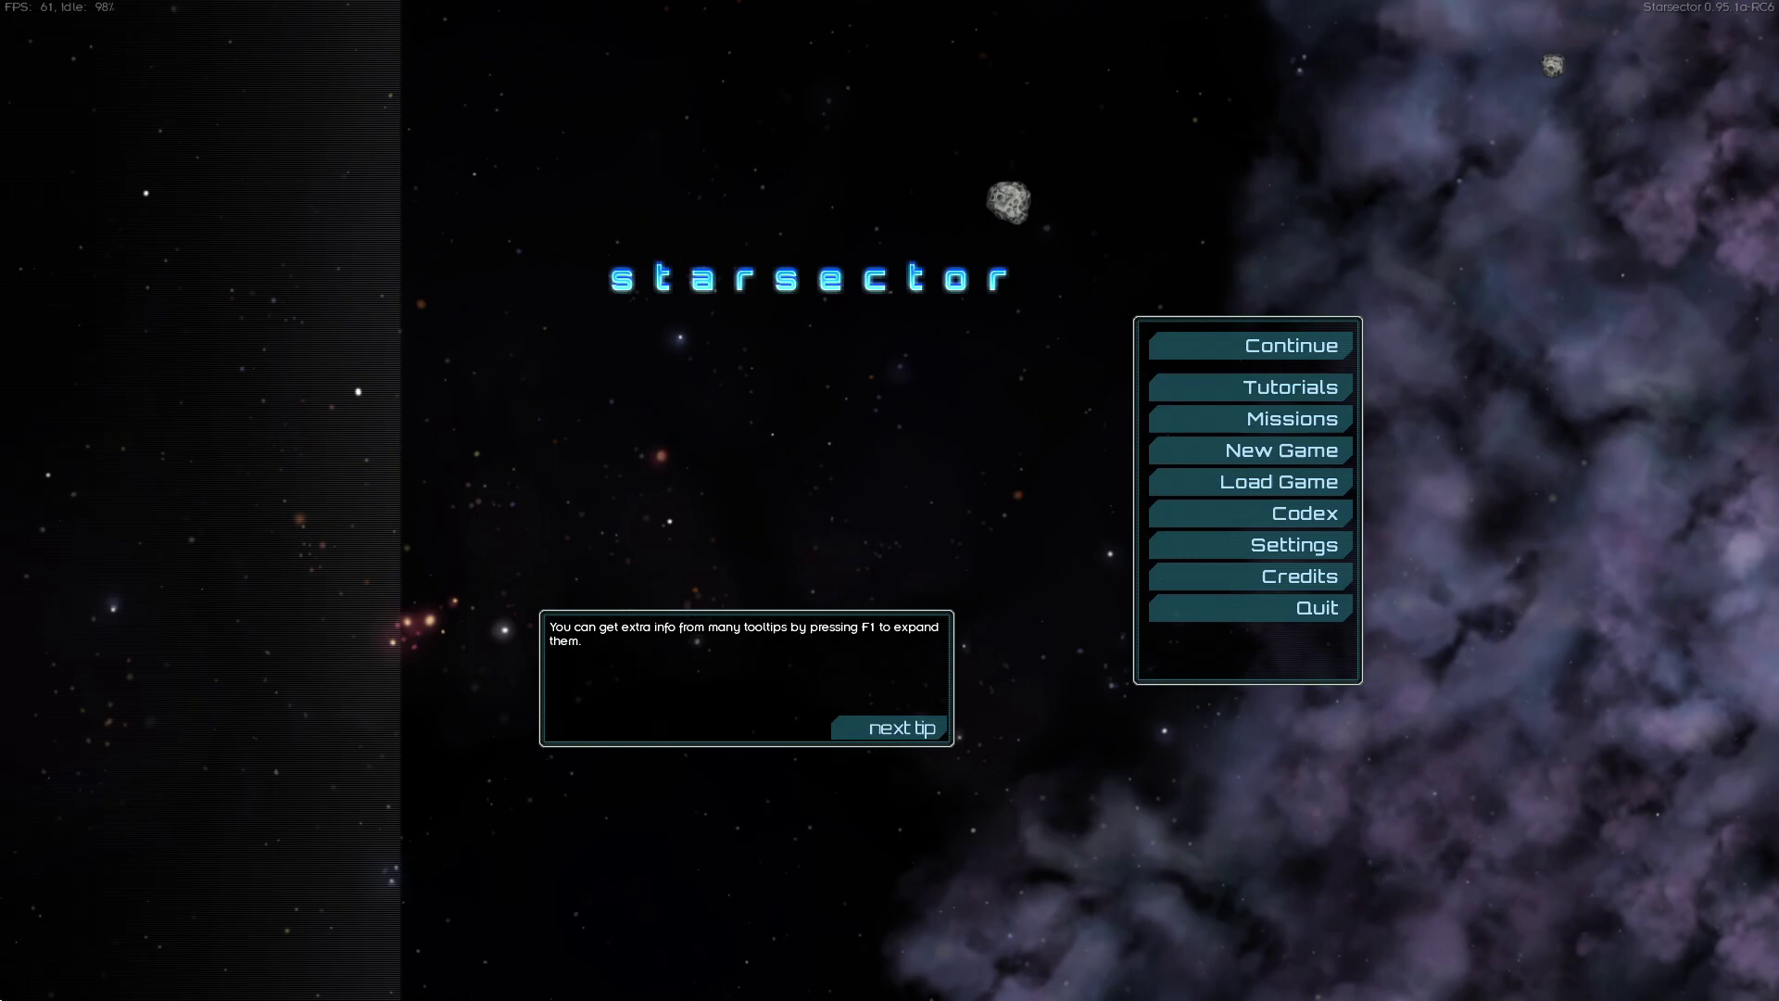
key("alt+Tab")
scroll(880, 570, "down", 9)
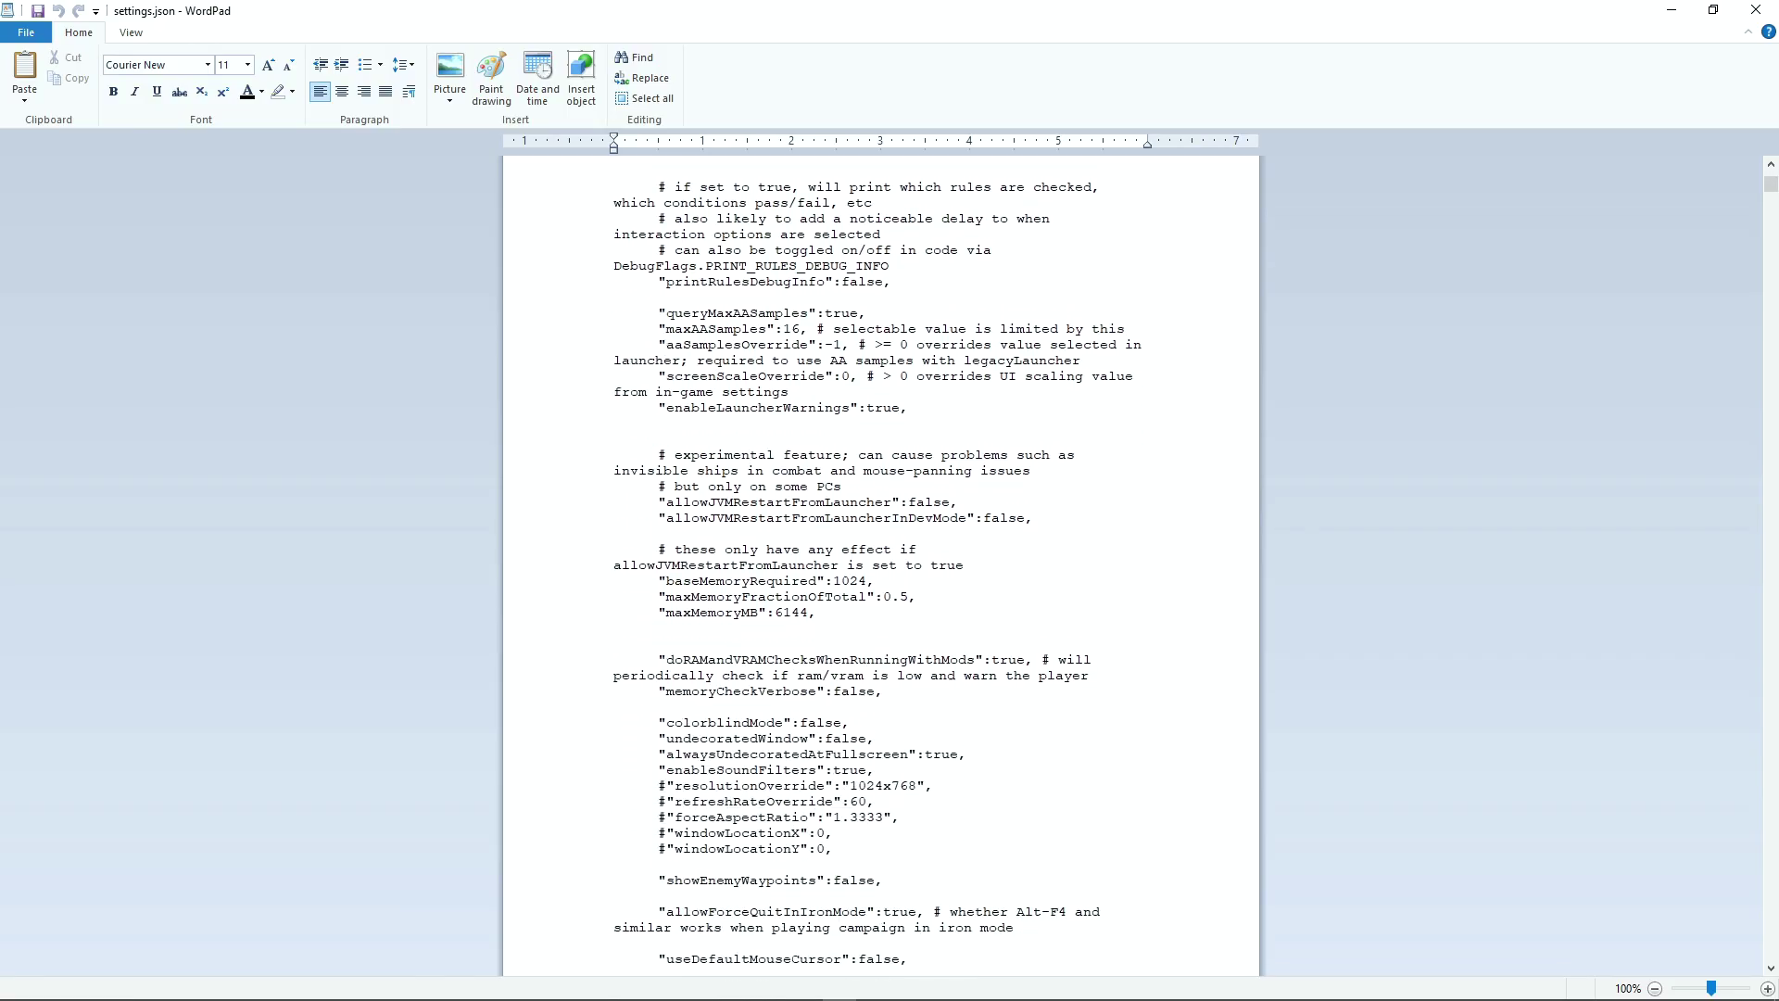
scroll(880, 570, "down", 14)
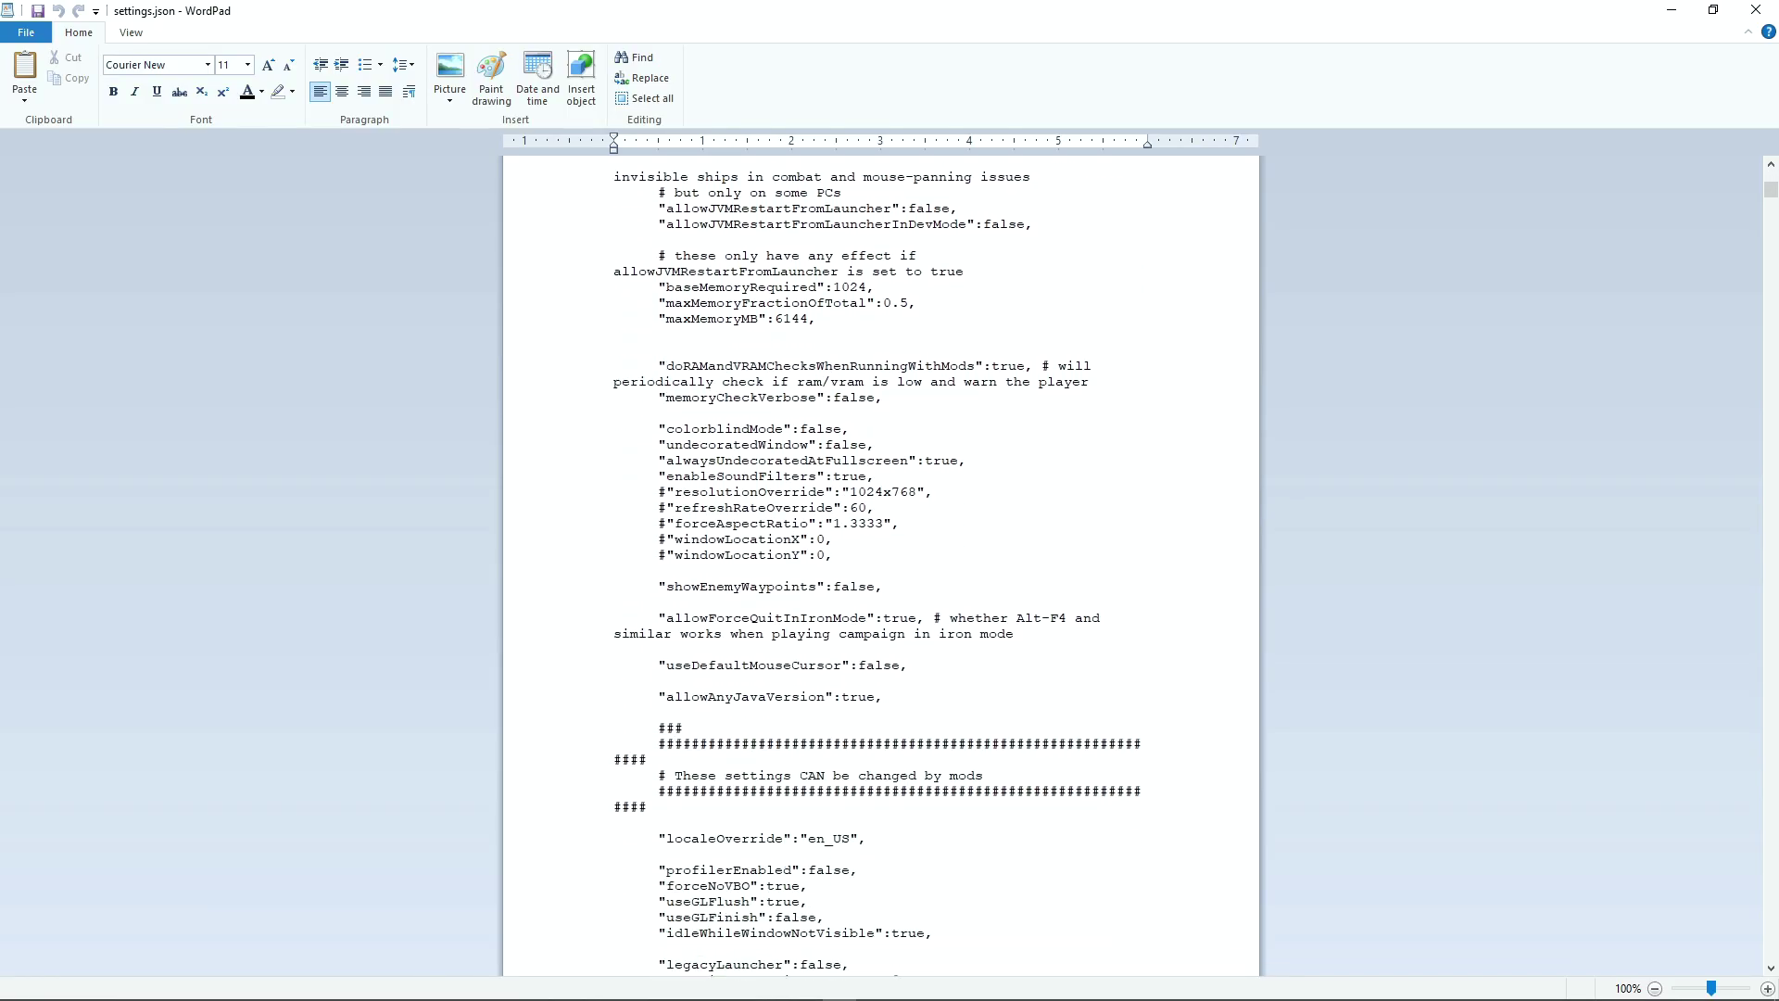
scroll(880, 570, "down", 11)
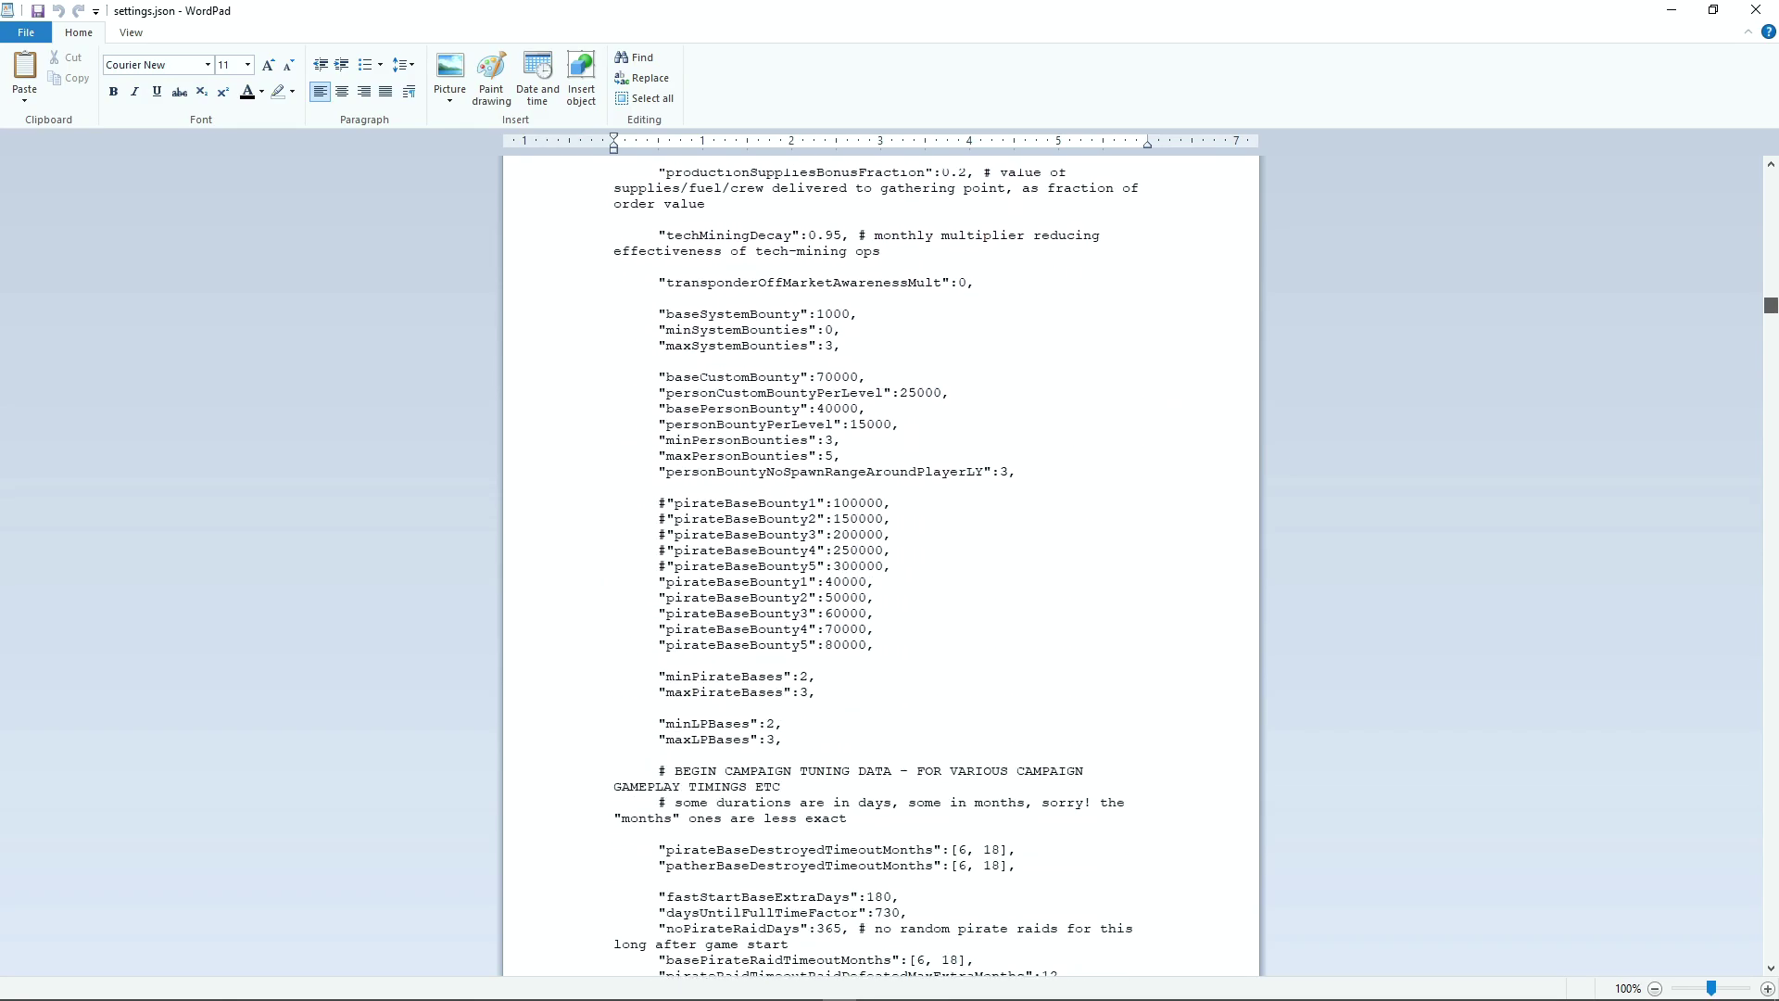
scroll(880, 571, "down", 20)
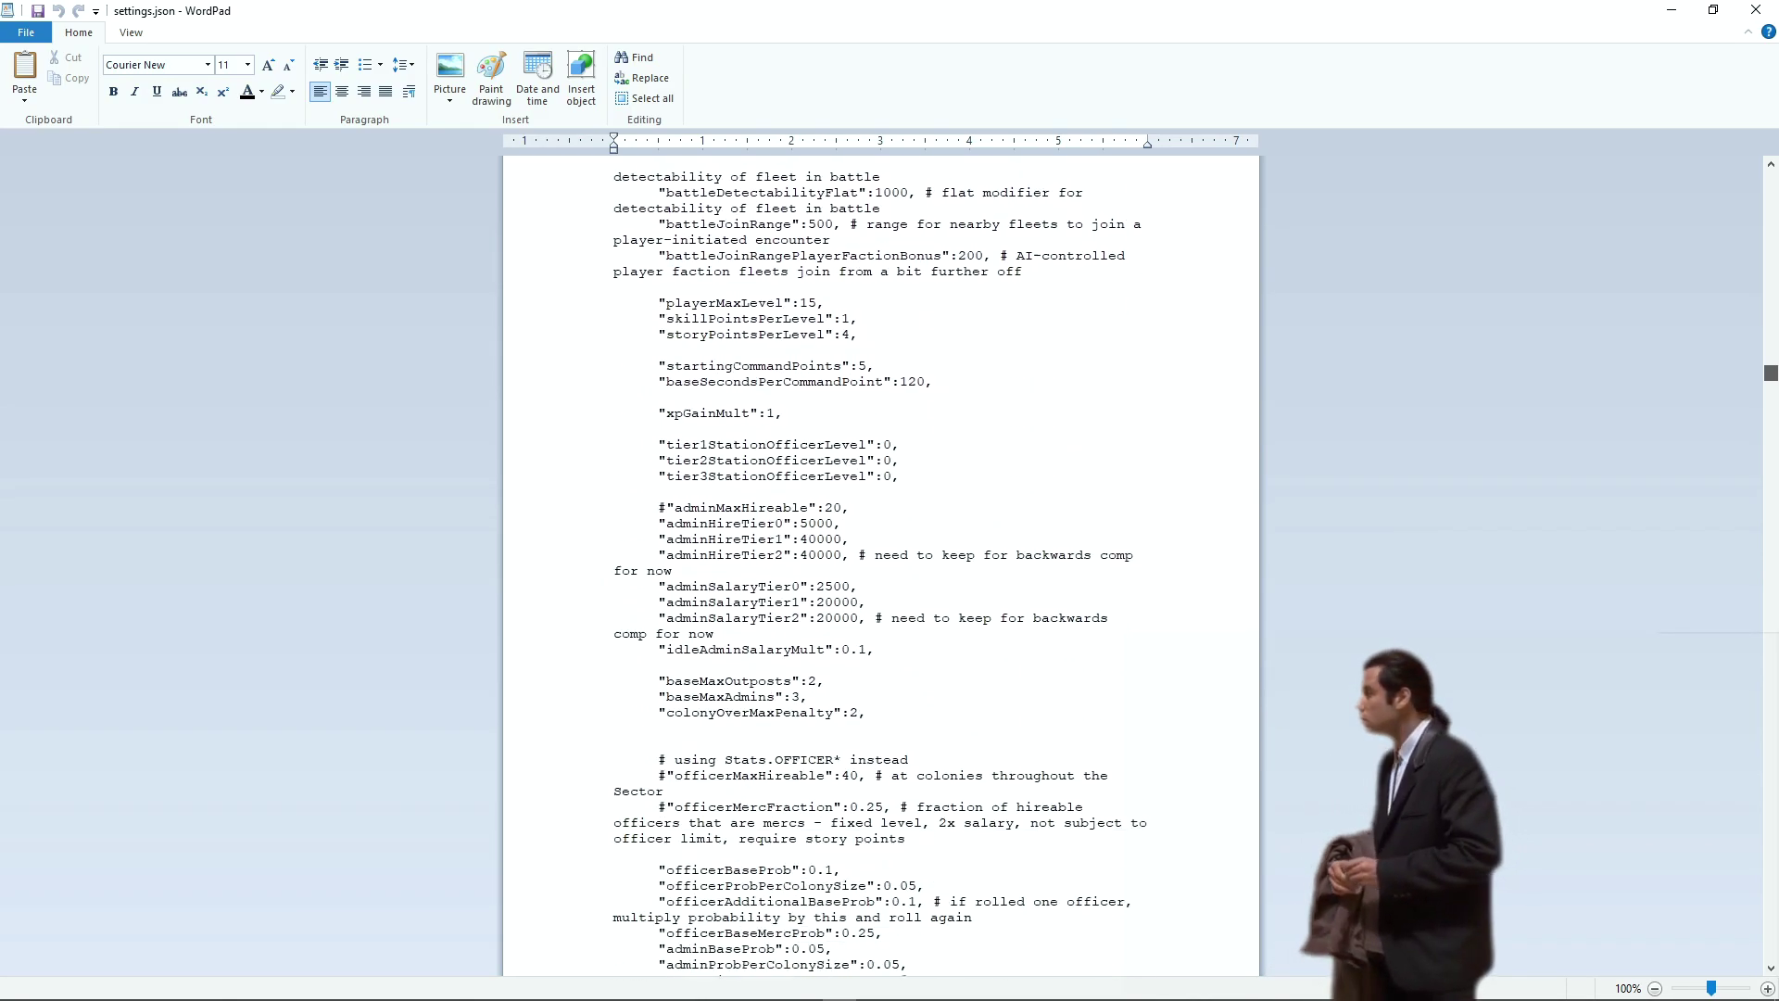
scroll(881, 570, "down", 20)
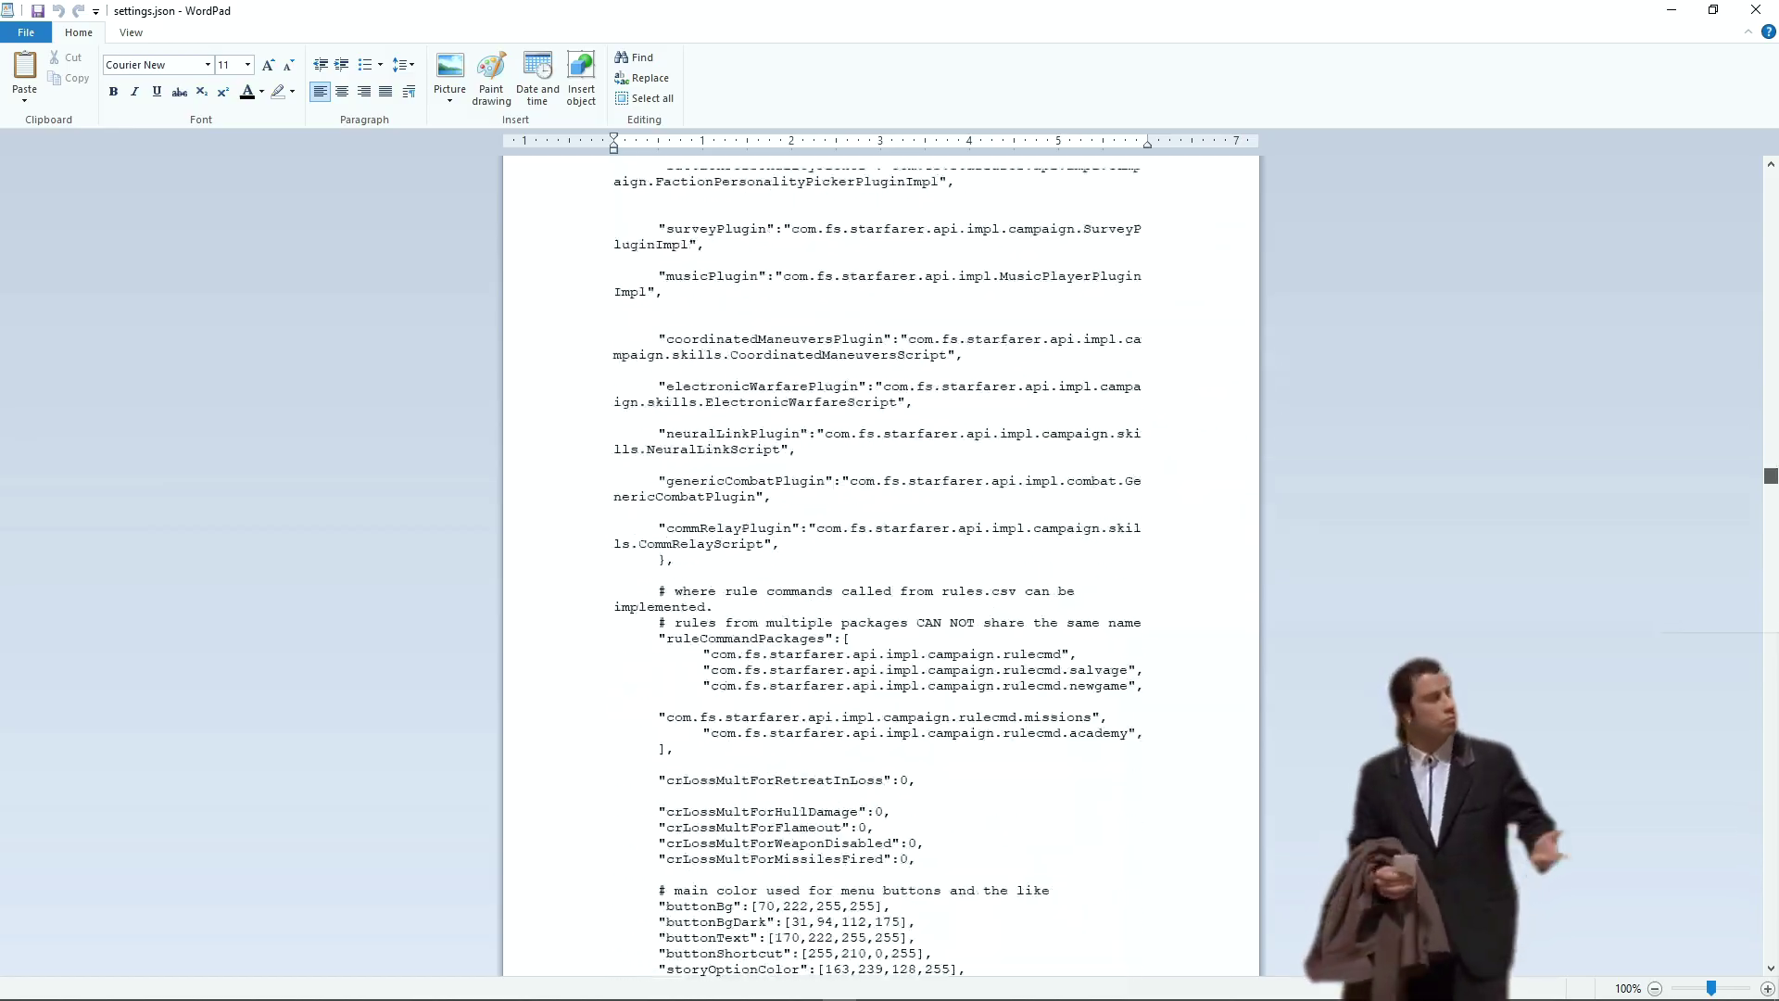
scroll(881, 570, "down", 20)
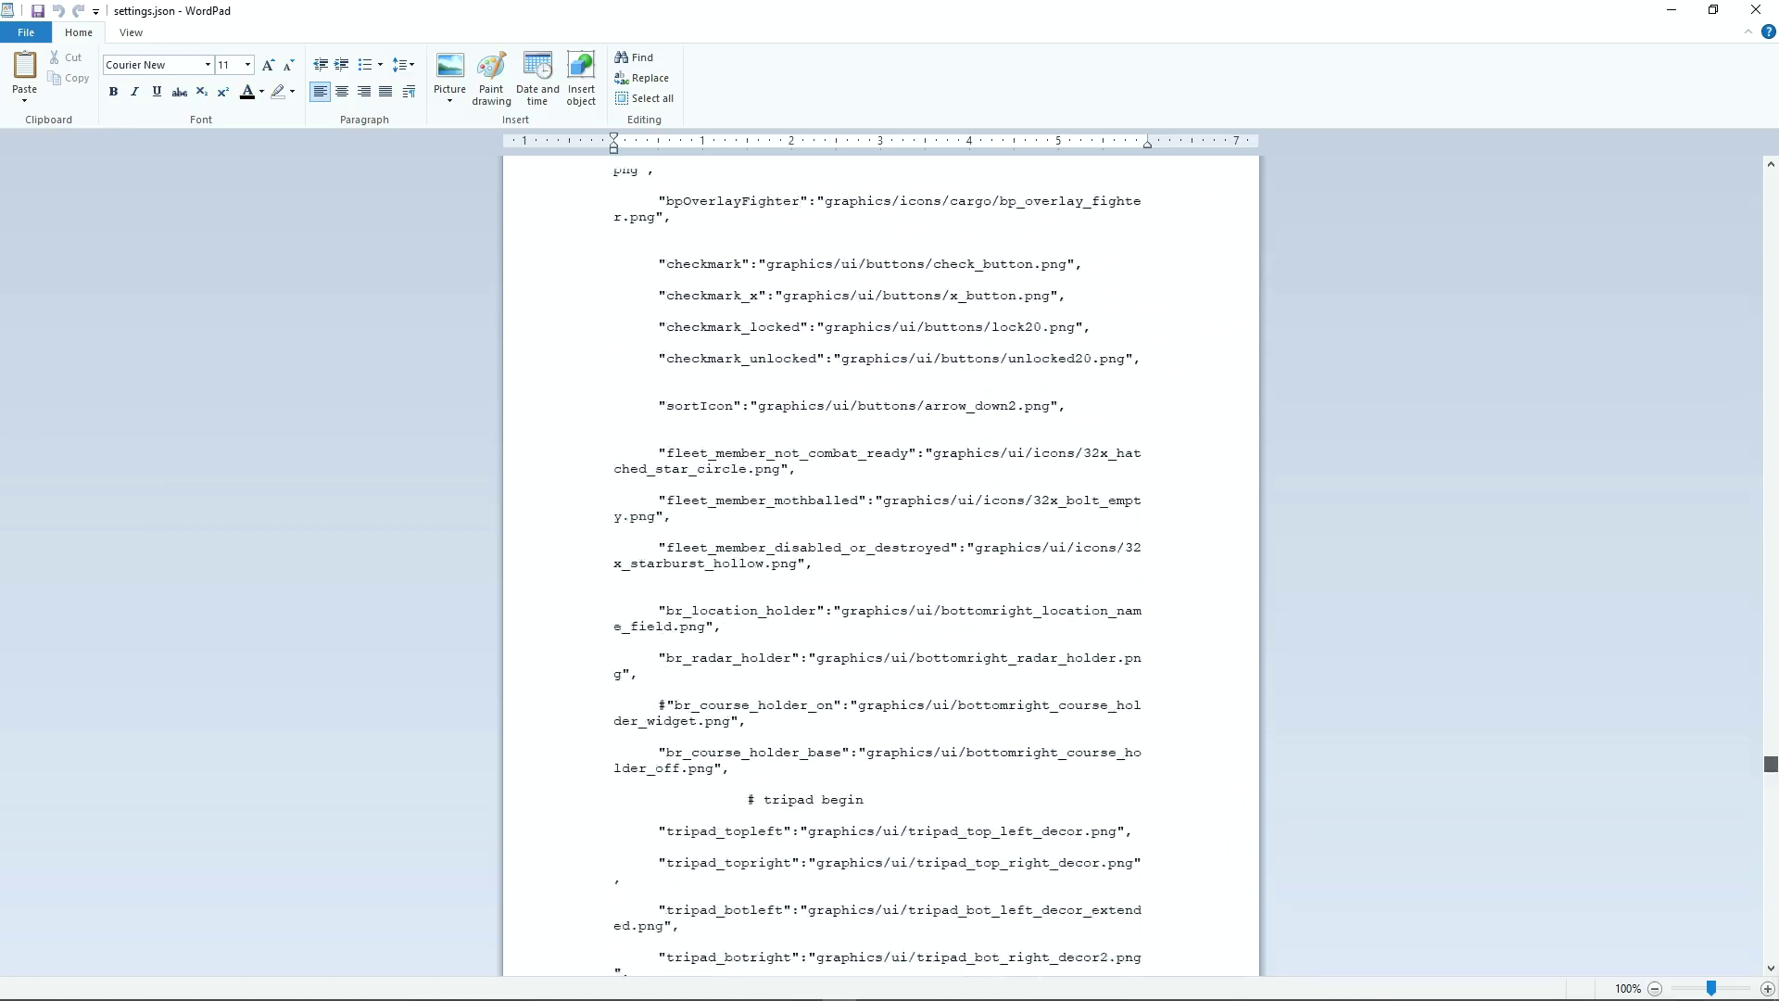
scroll(880, 571, "down", 20)
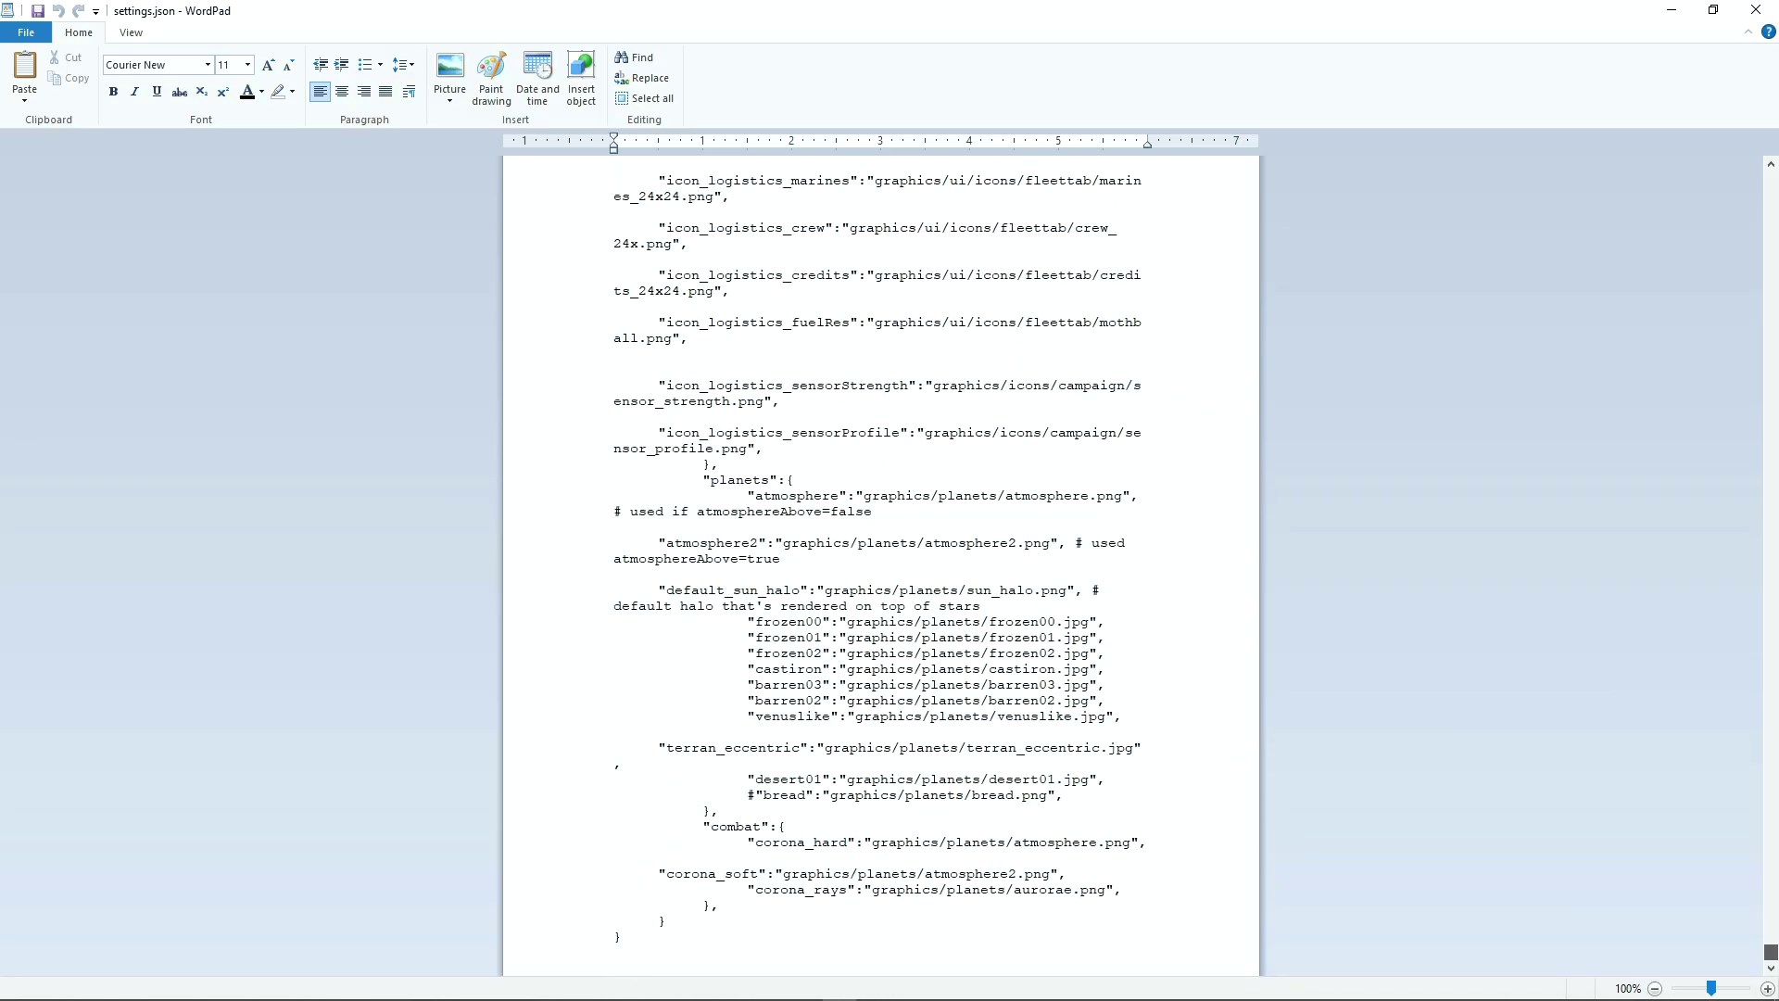
scroll(880, 571, "up", 20)
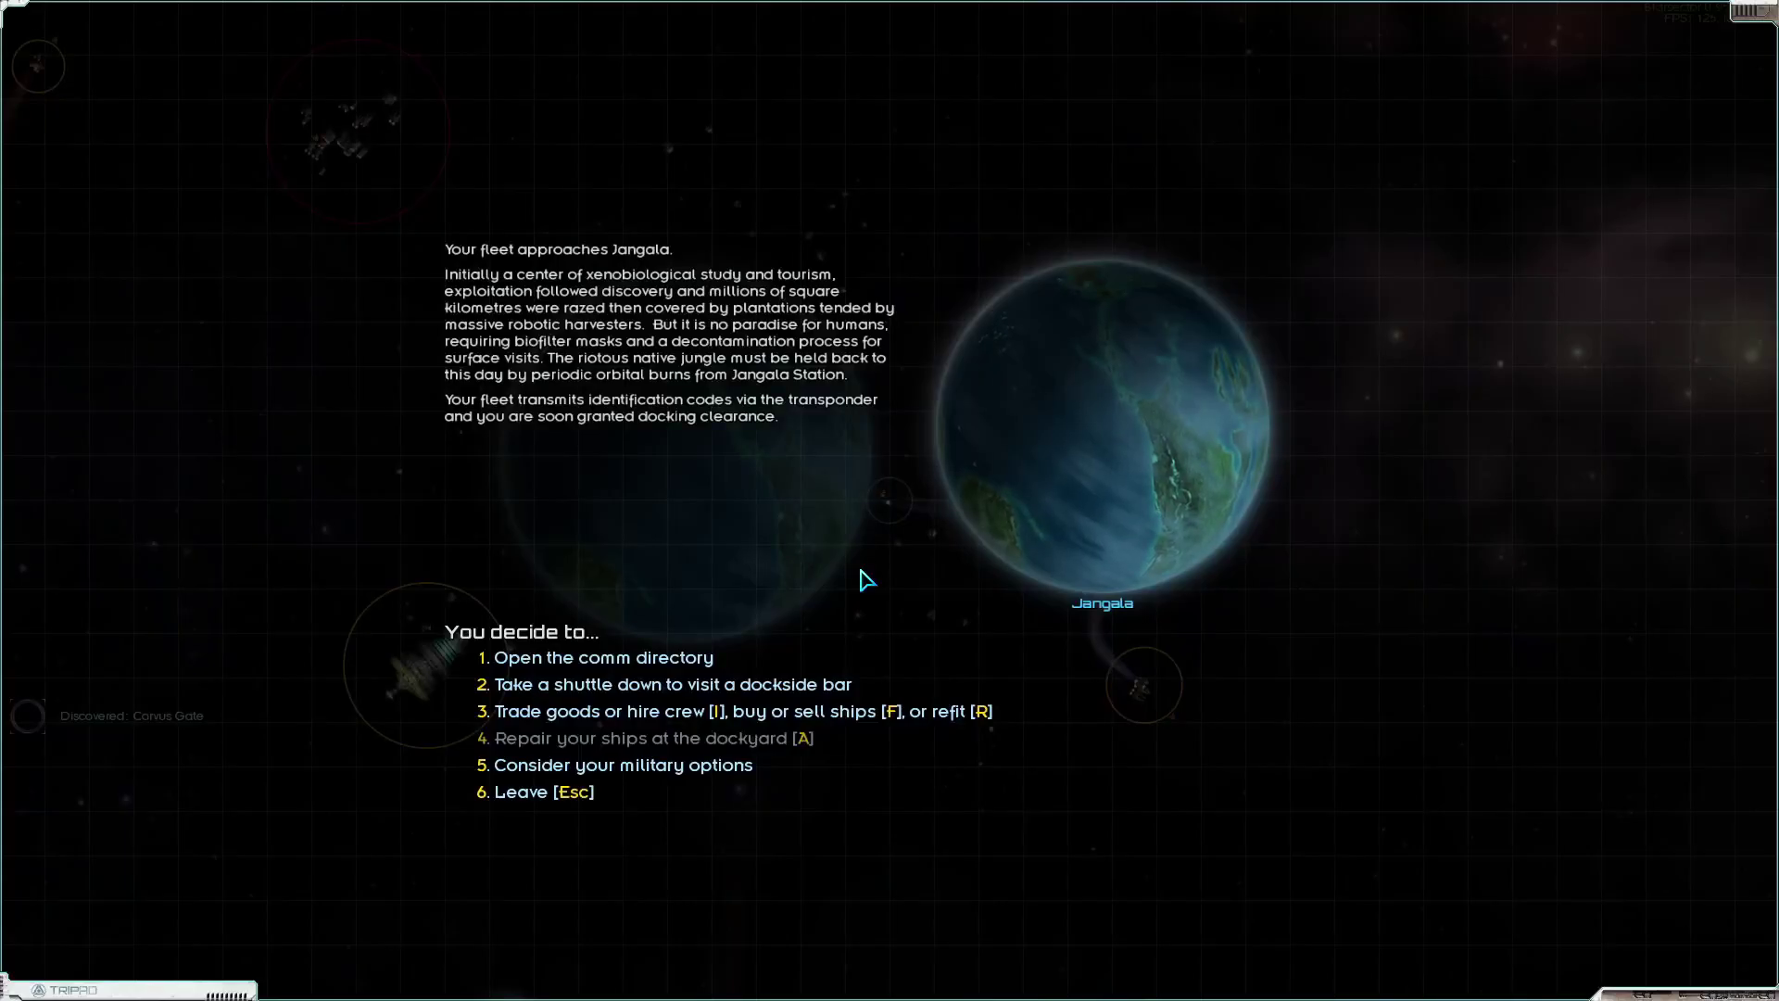
Open trading at Jangala and move the open market's entire stock into the fleet's cargo.
left_click(716, 719)
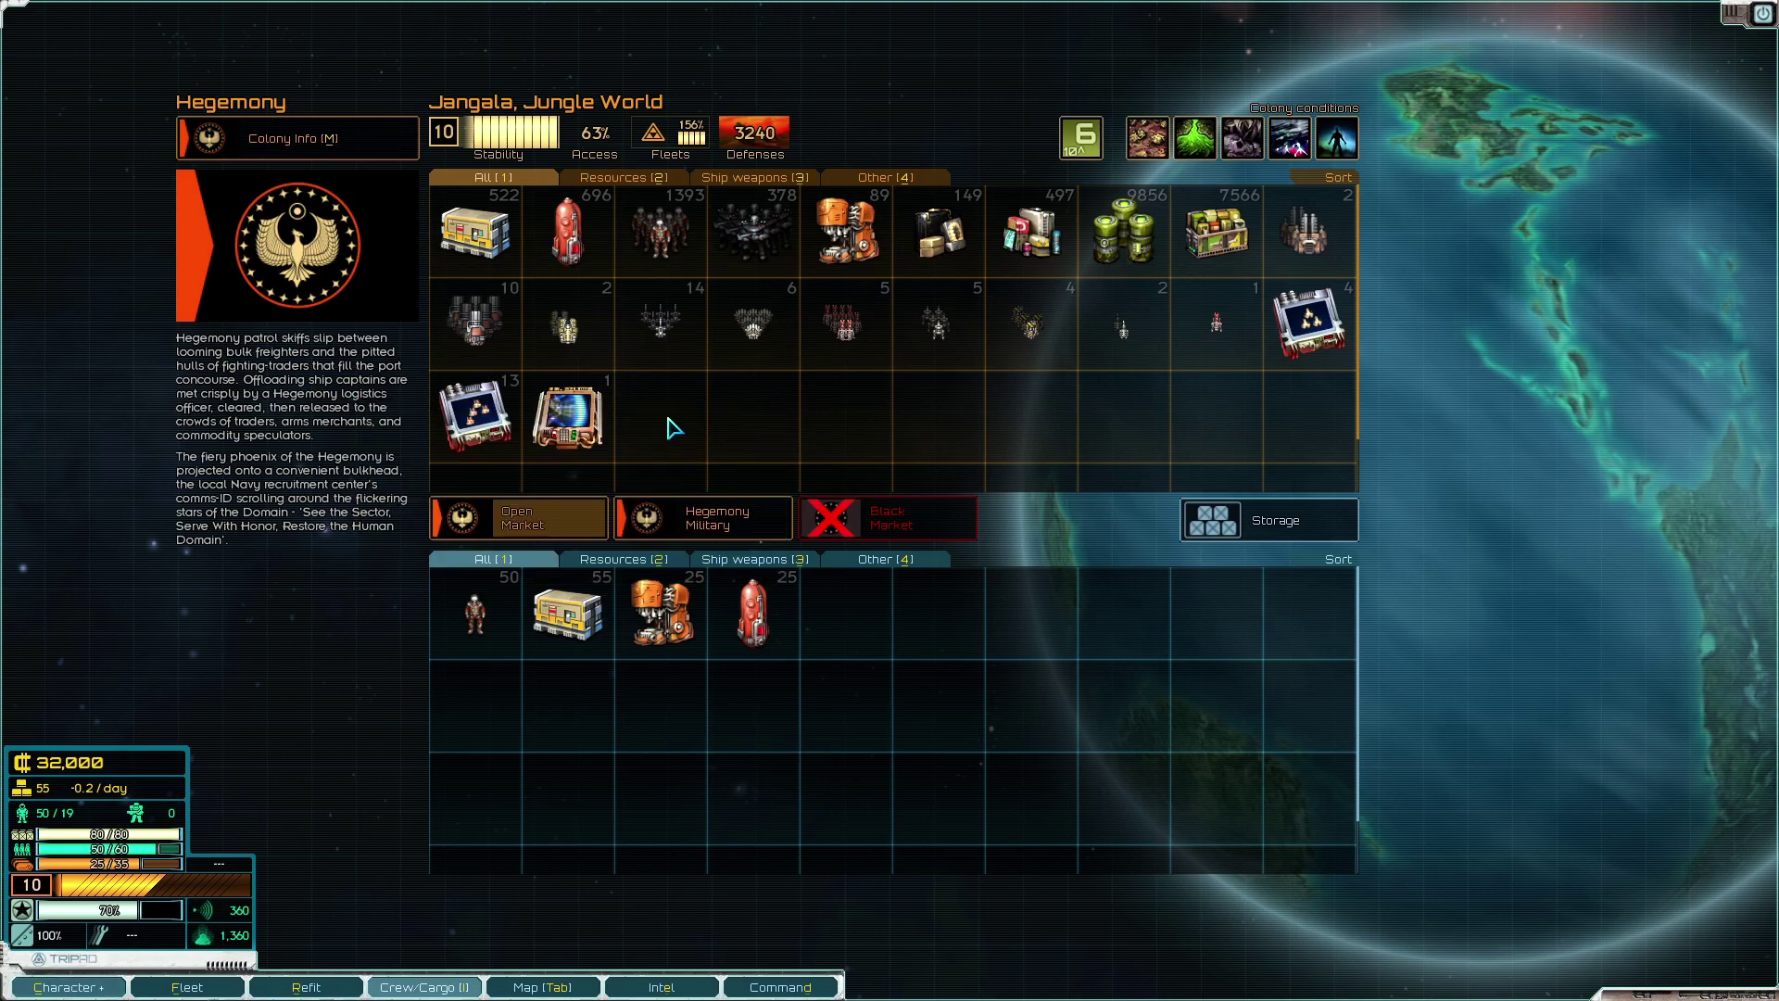
left_click(567, 417, "shift")
left_click(474, 417, "shift")
left_click(474, 324, "shift")
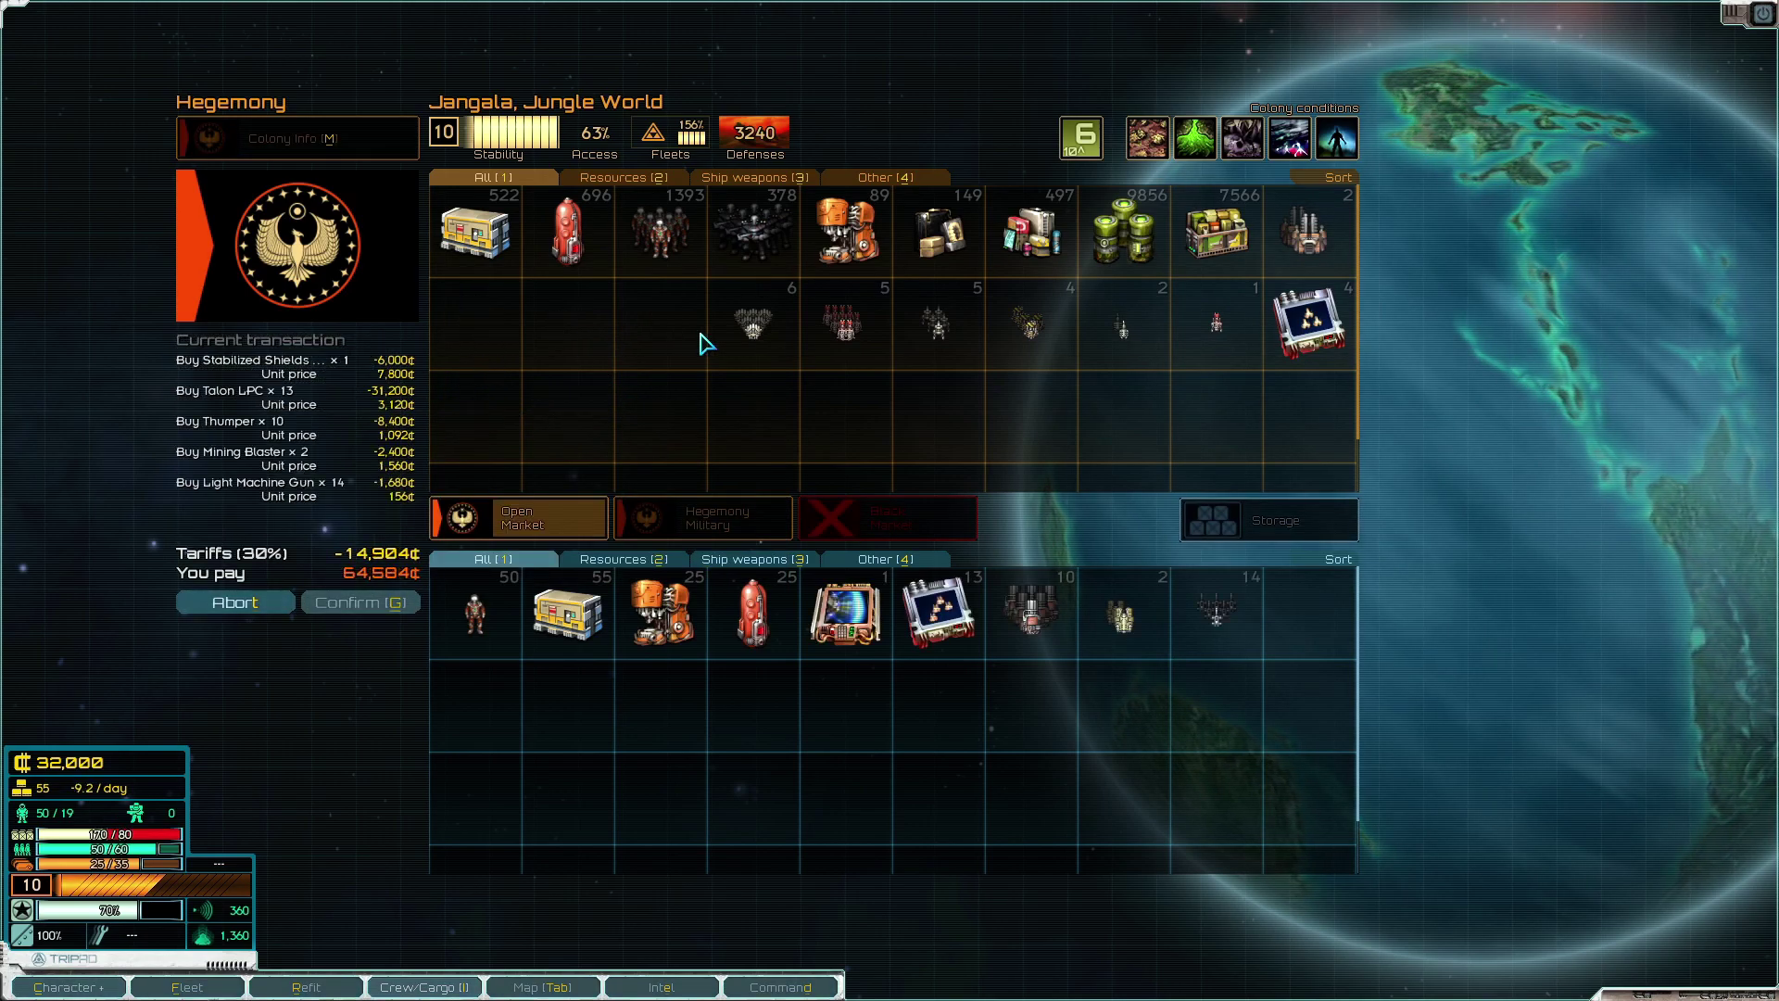
left_click(753, 324, "shift")
left_click(1030, 324, "shift")
left_click(1217, 325, "shift")
left_click(1309, 325, "shift")
left_click(1310, 233, "shift")
left_click(1217, 232, "shift")
left_click(1031, 232, "shift")
left_click(782, 243, "shift")
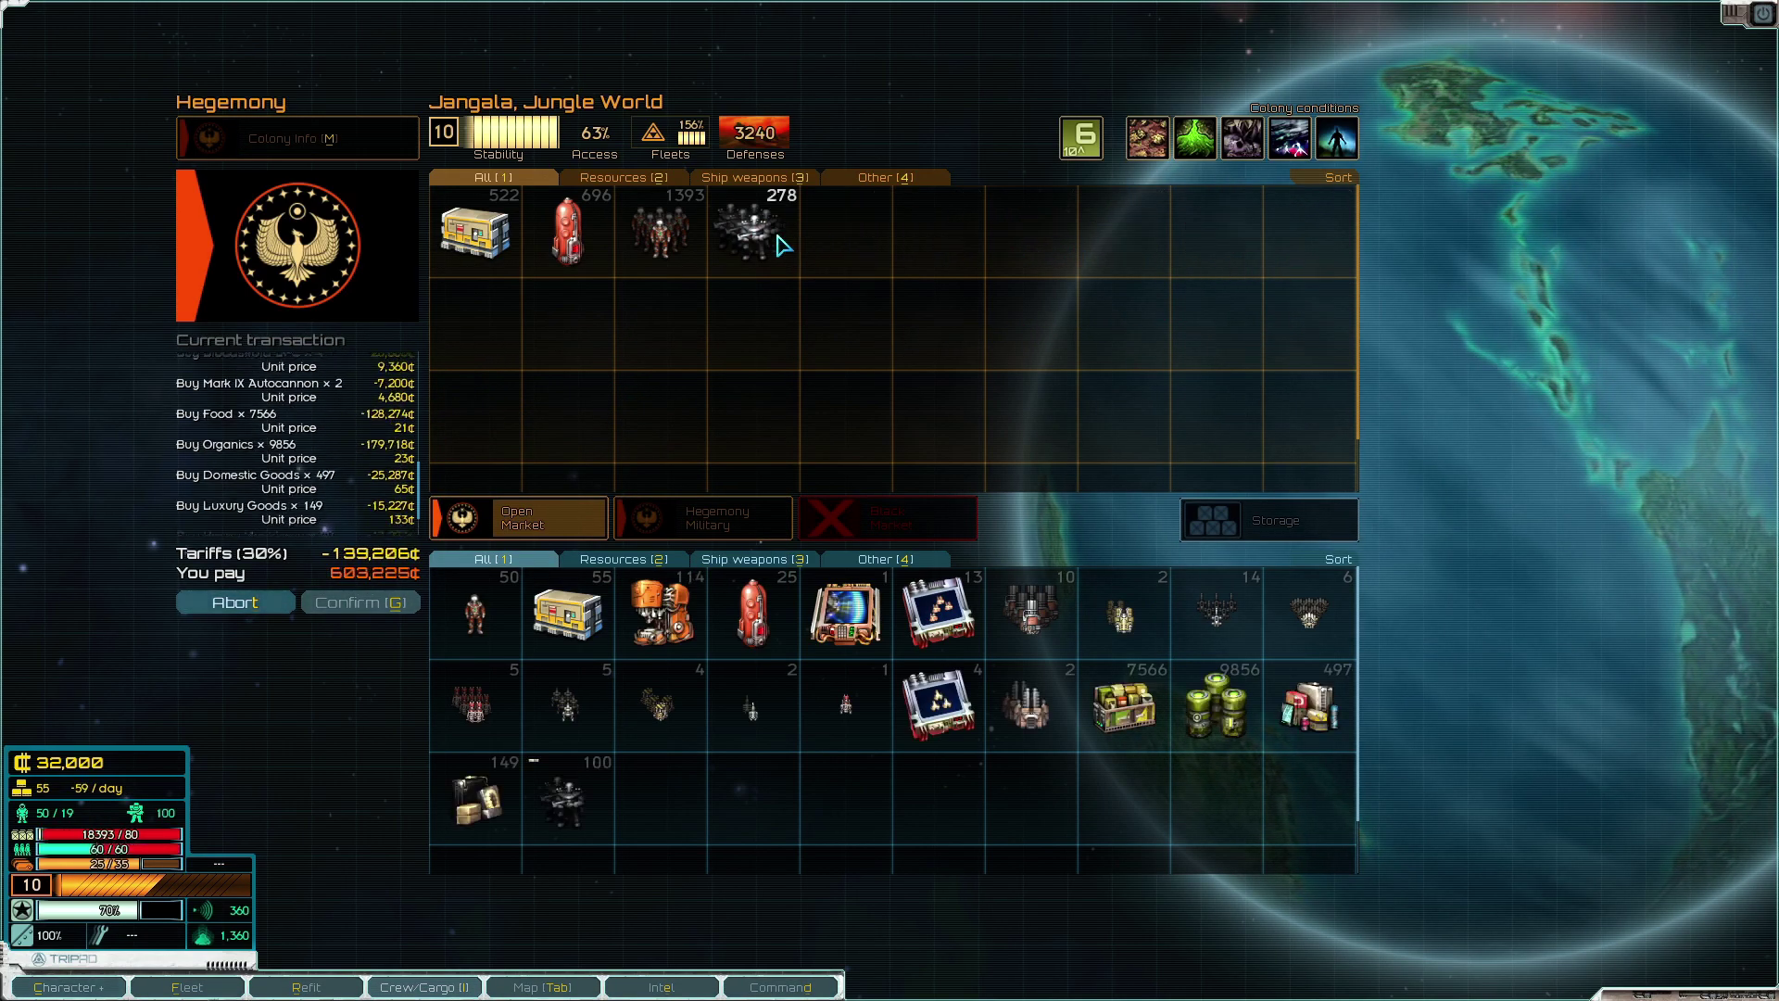
left_click(781, 242, "shift")
left_click(660, 232, "shift")
left_click(567, 233, "shift")
left_click(475, 232, "shift")
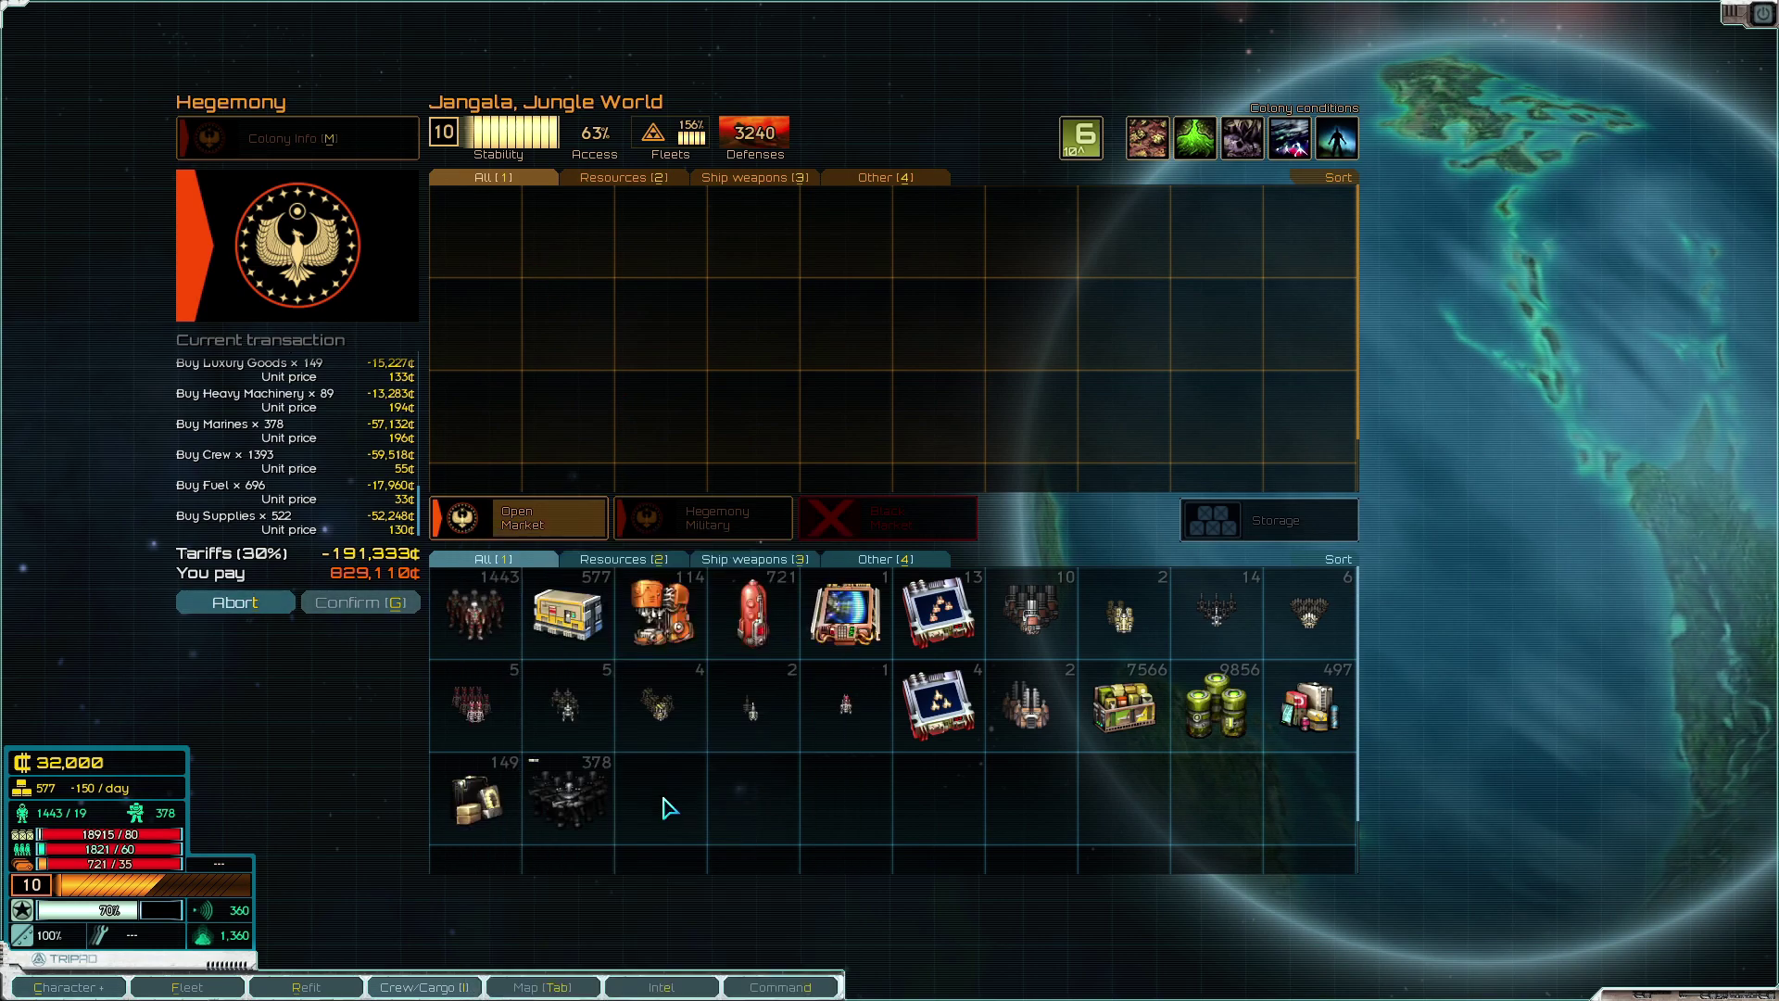
Return the marines, trade goods, weapons, fighter LPCs and hullmod from the fleet's cargo to the open market, and abort the transaction.
left_click(532, 808, "shift")
left_click(568, 705, "shift")
left_click(661, 704, "shift")
left_click(753, 705, "shift")
left_click(845, 705, "shift")
left_click(939, 705, "shift")
left_click(1030, 705, "shift")
left_click(1123, 705, "shift")
left_click(1216, 705, "shift")
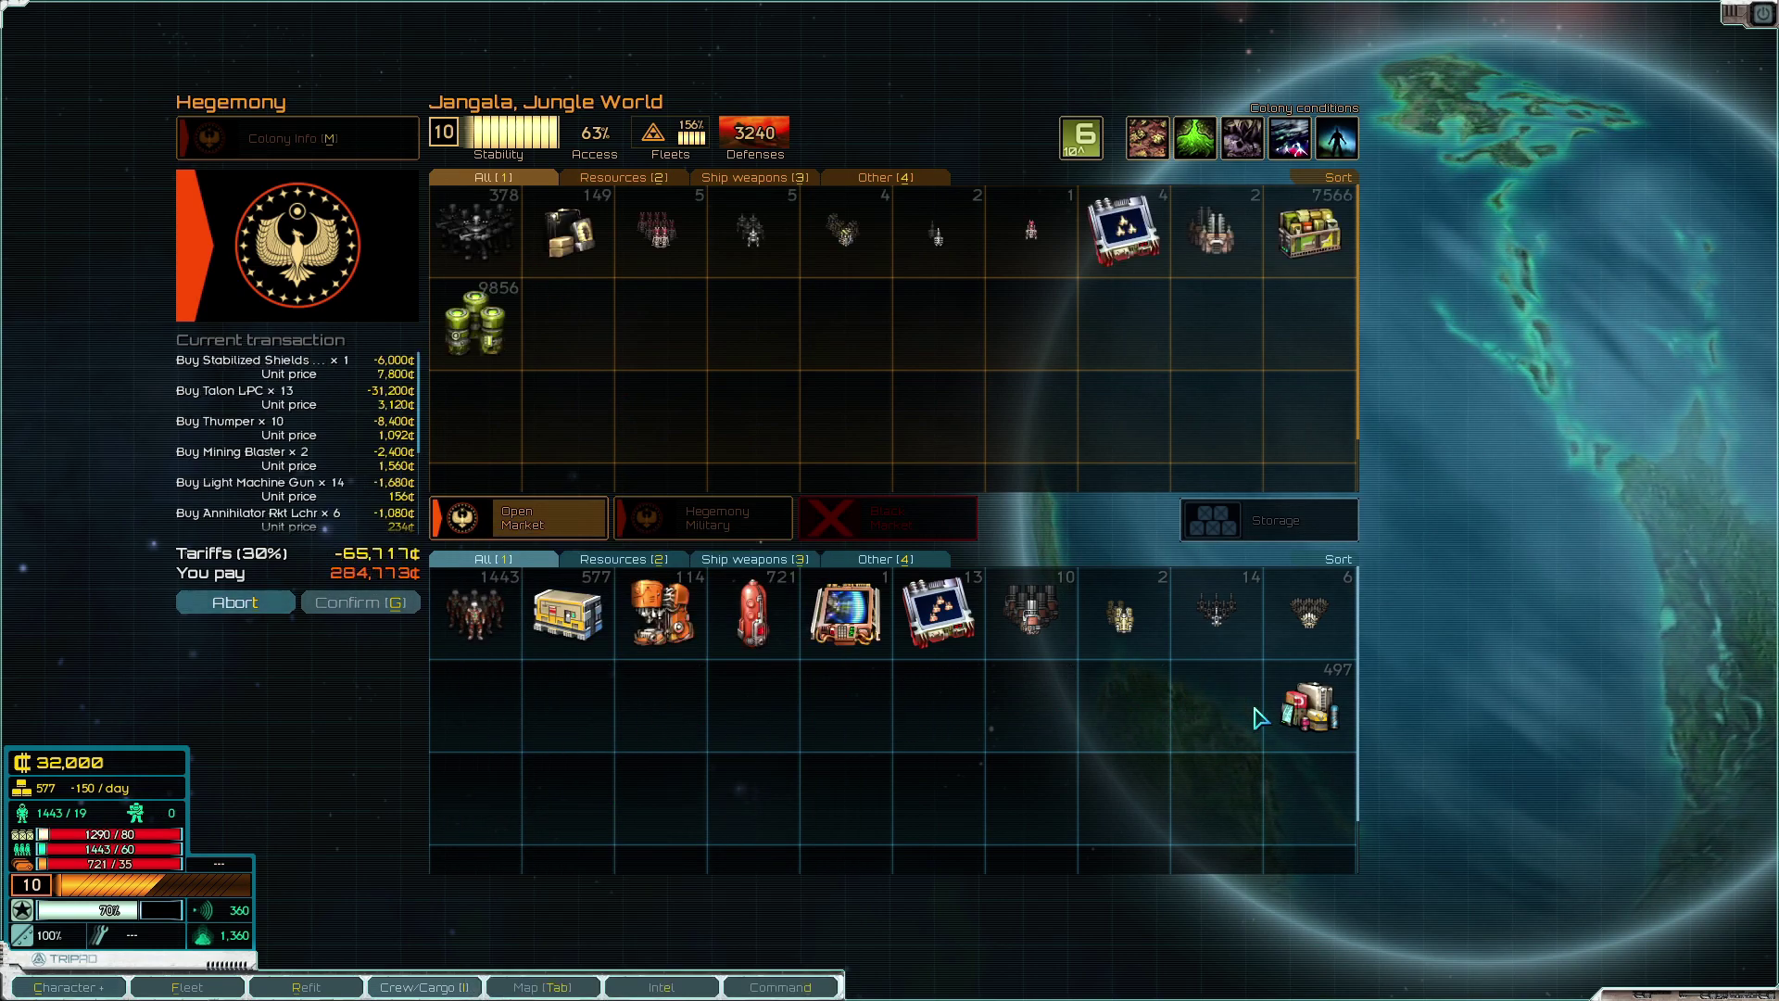
left_click(1124, 613, "shift")
left_click(1030, 613, "shift")
left_click(938, 614, "shift")
left_click(845, 614, "shift")
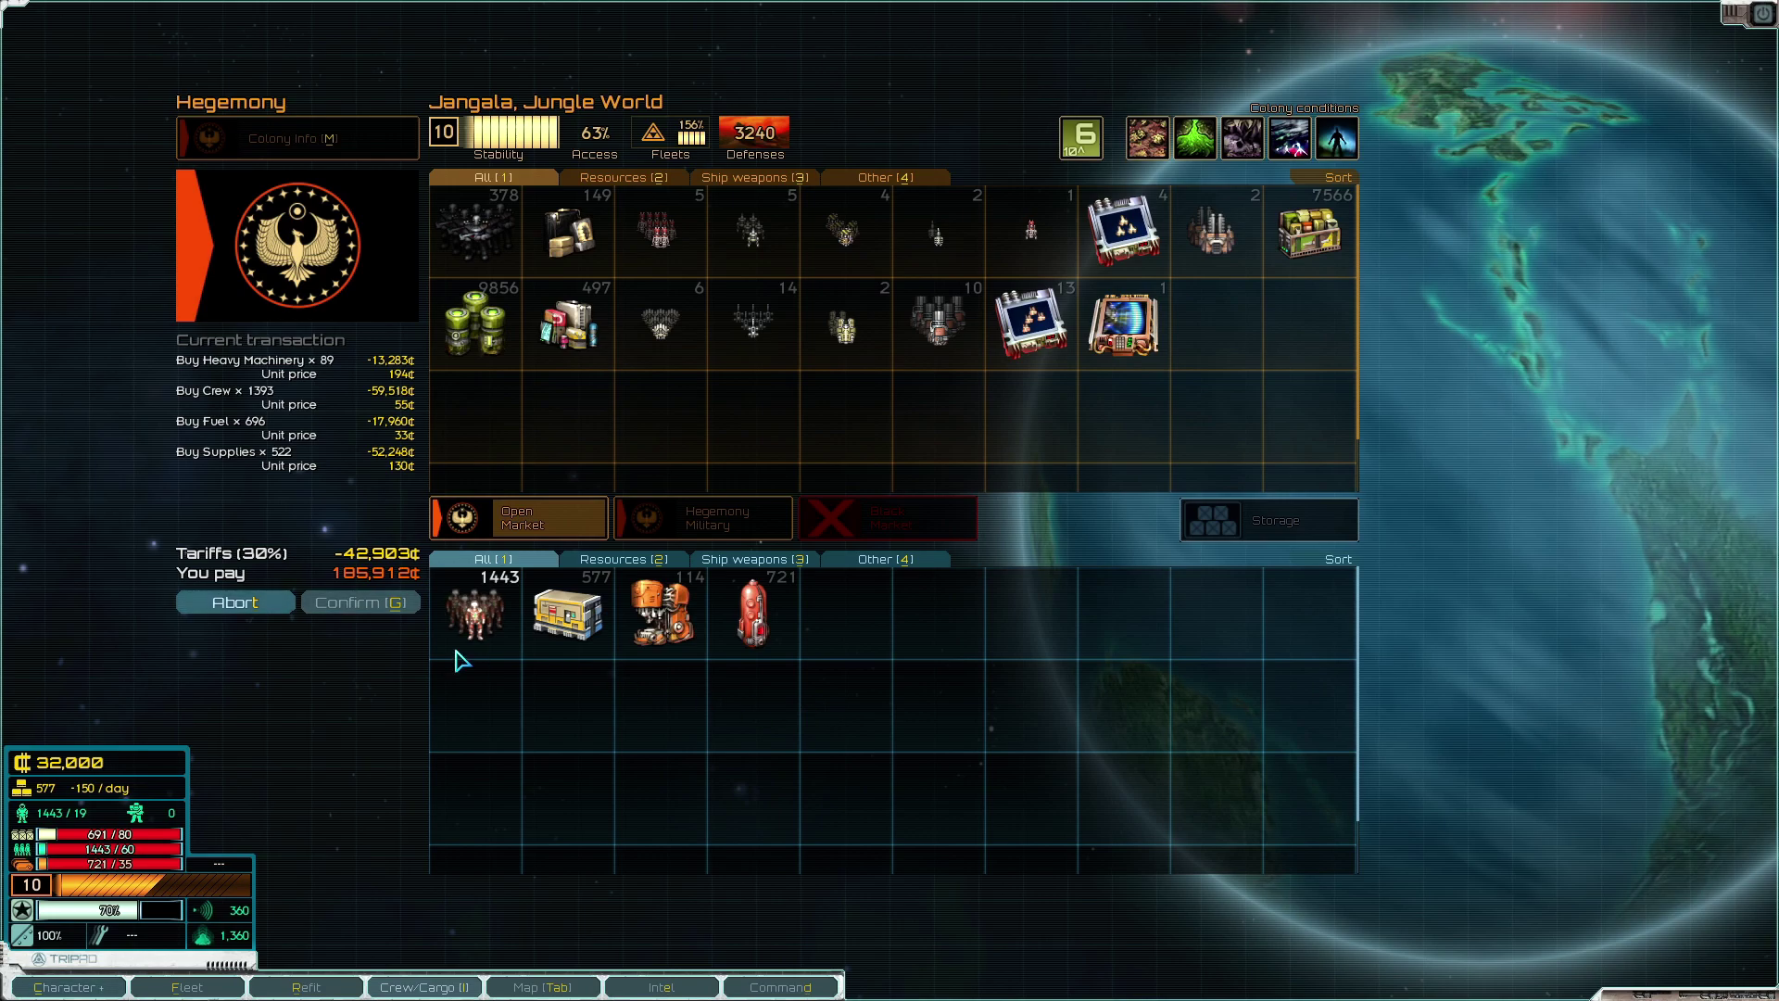
left_click(268, 610)
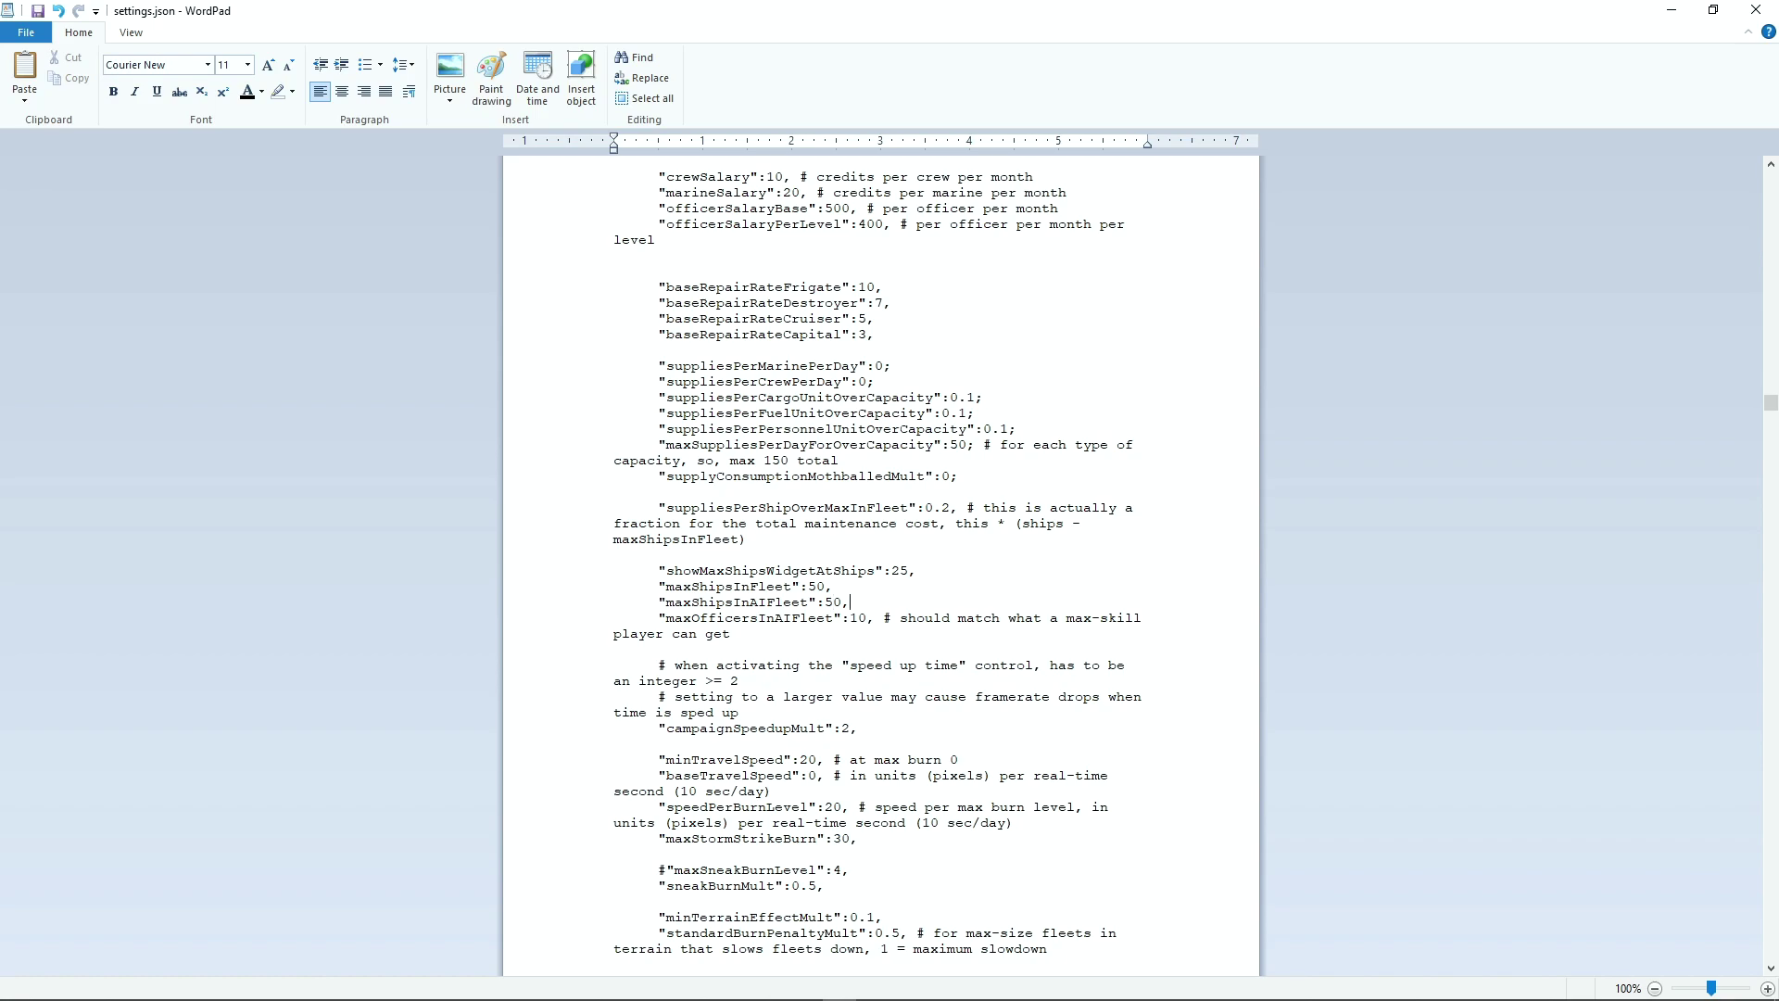
Select the fleet size lines from showMaxShipsWidgetAtShips through maxShipsInAIFleet in settings.json.
left_click(666, 570, "shift")
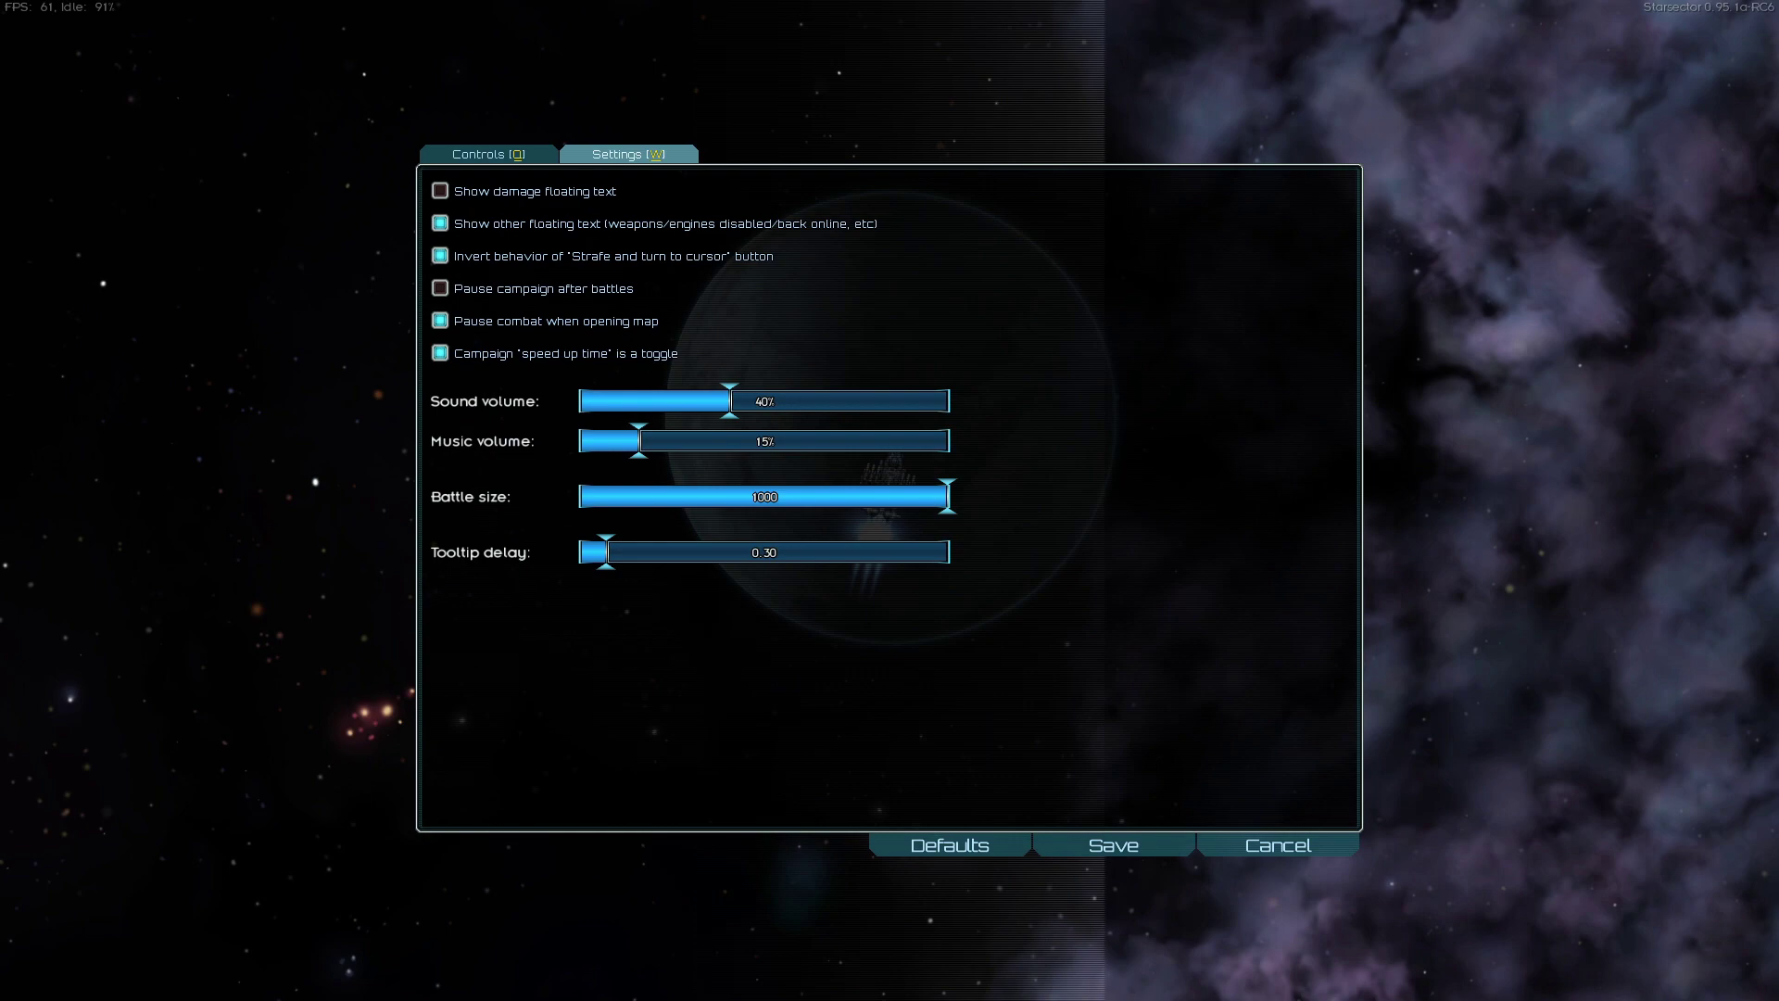
Leave the game's settings screen without saving and switch from WordPad back to Starsector's main menu.
key("Escape")
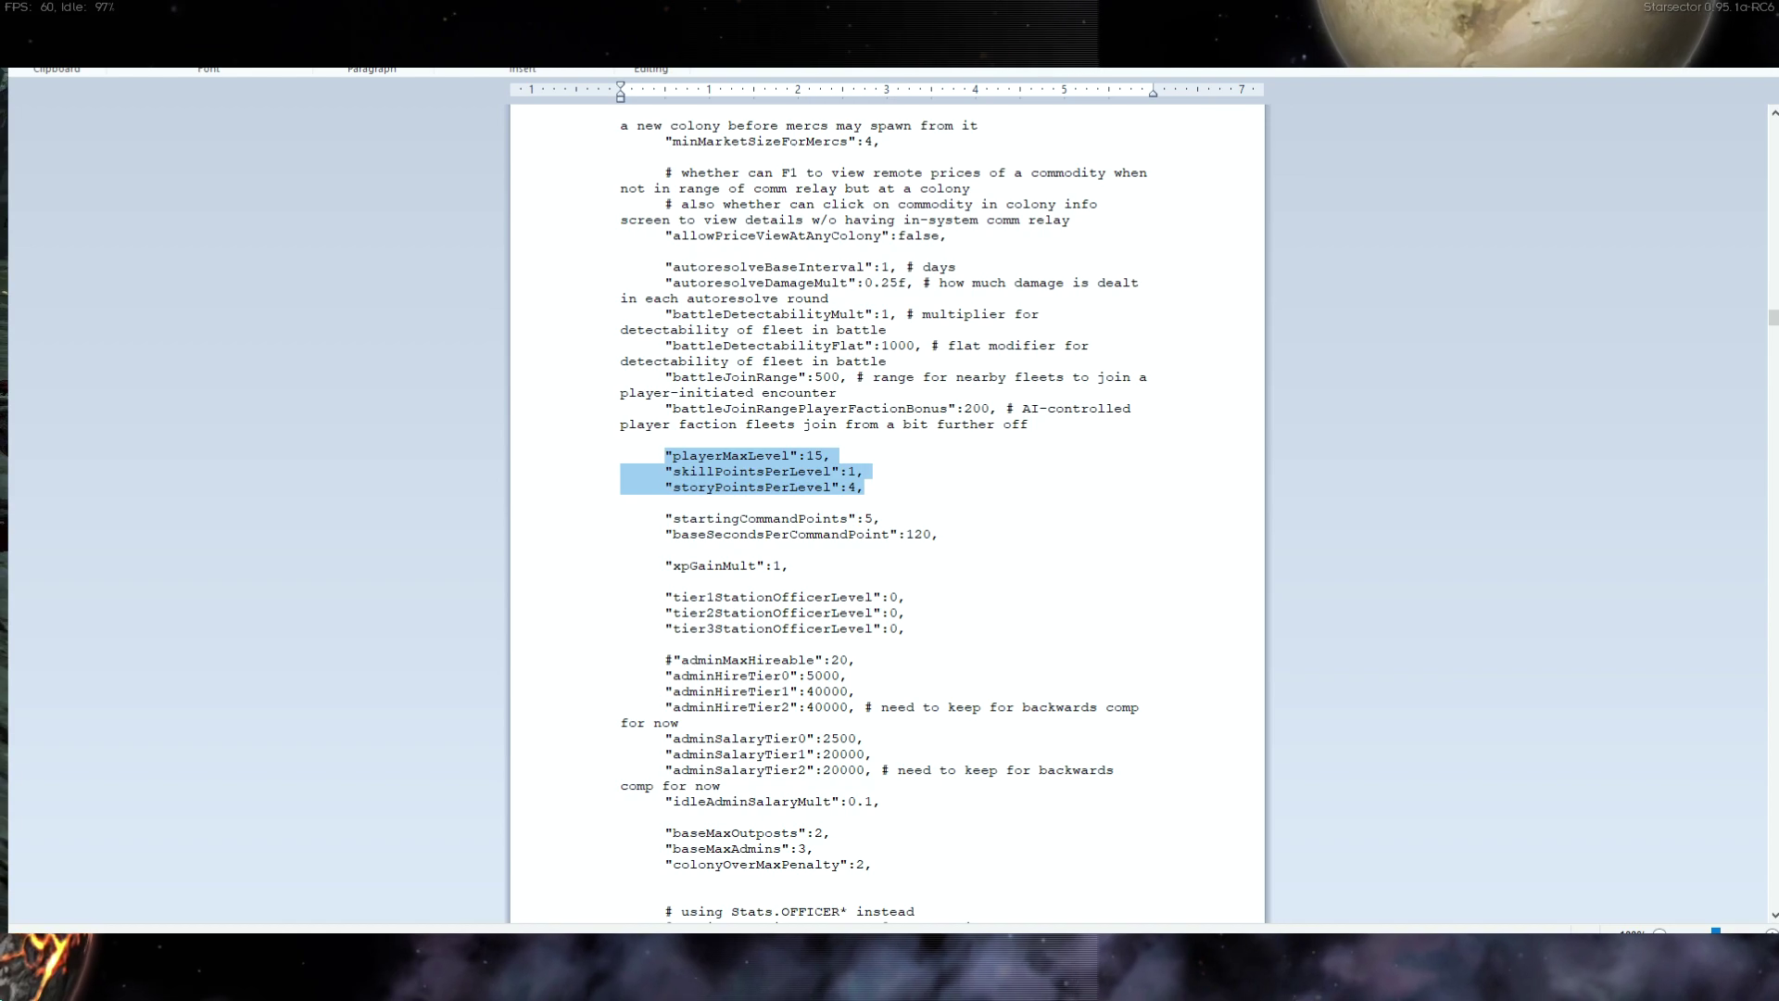
key("alt+Tab")
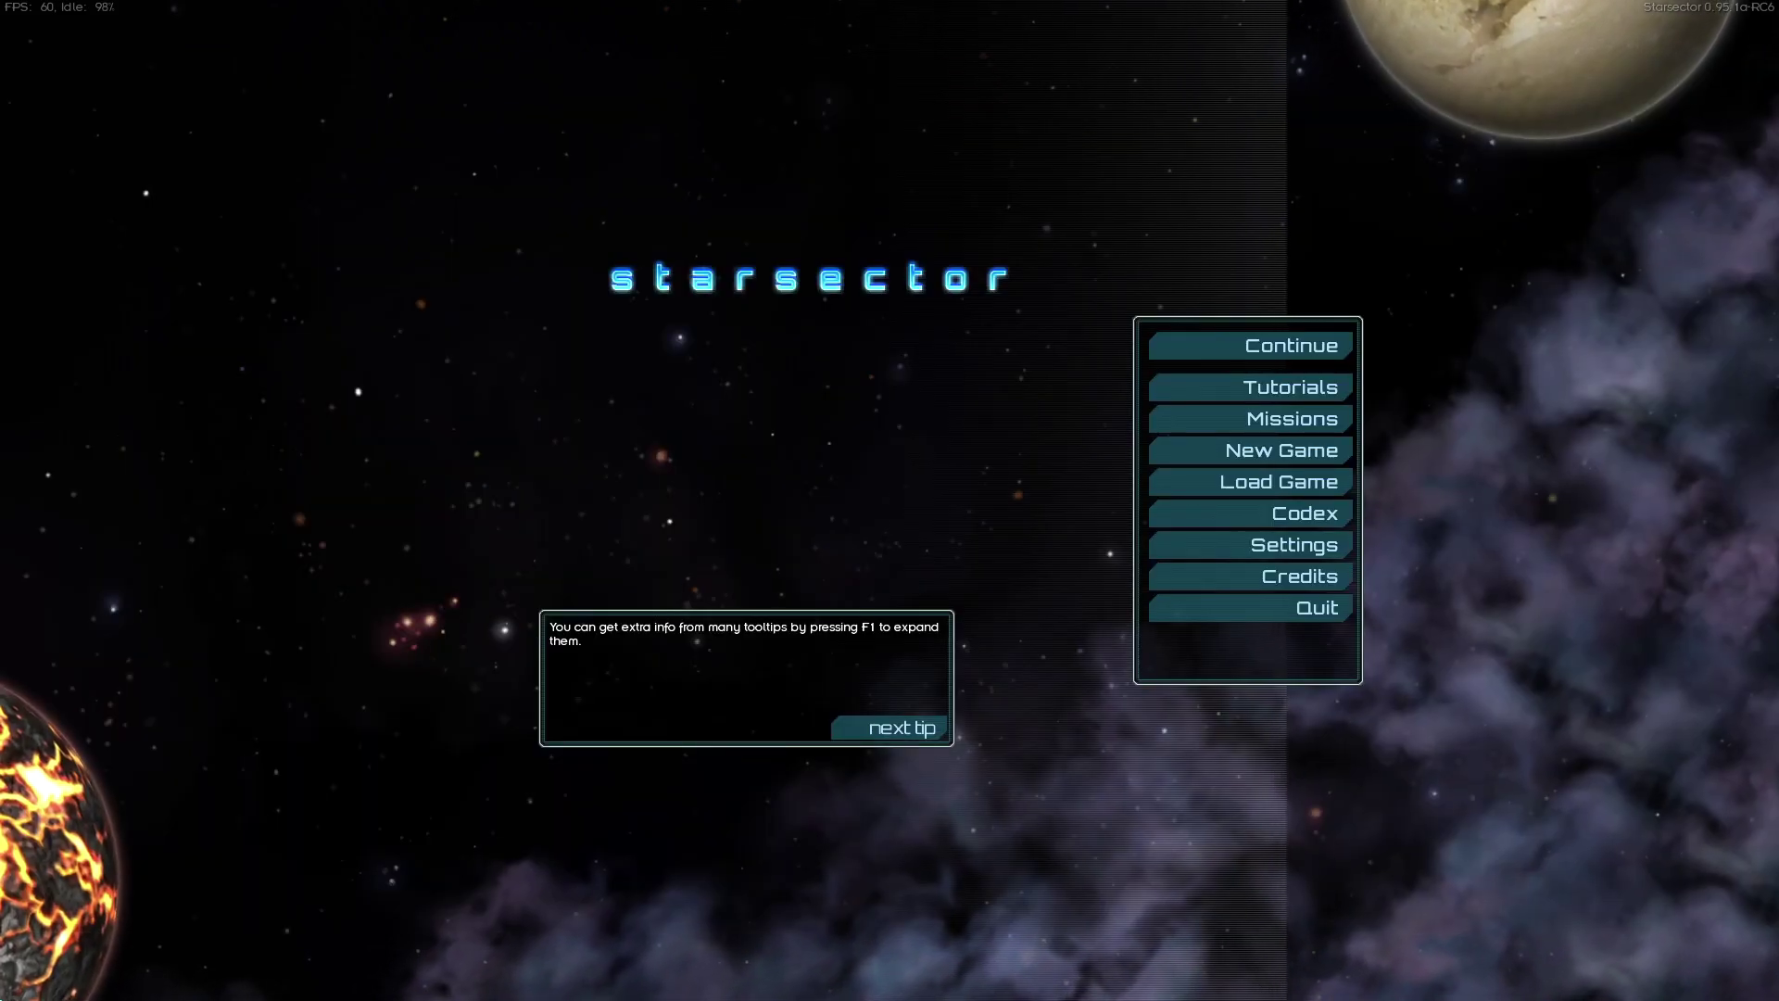